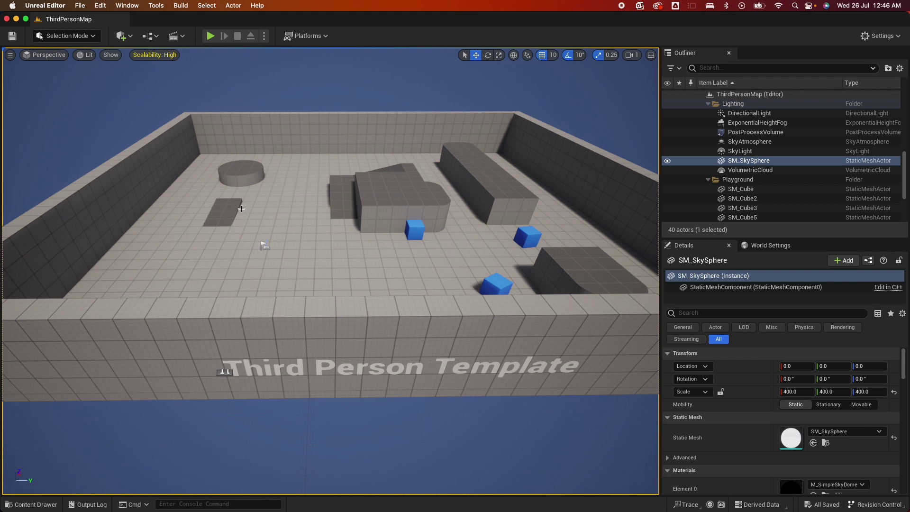
Step: Switch to the Epic Games Launcher to view the Goblin warrior pack among the Marketplace's monthly free items, and return to Unreal Editor
left_click_drag(332, 293, 360, 278)
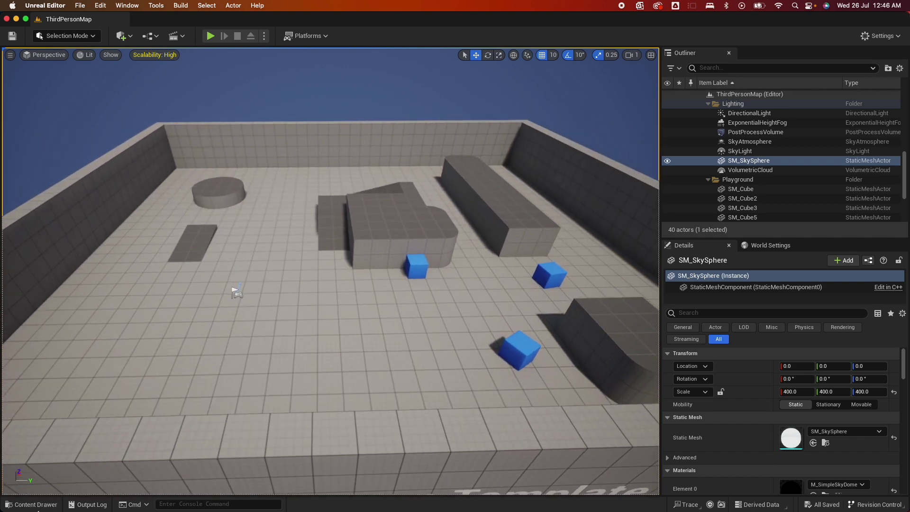
left_click(33, 504)
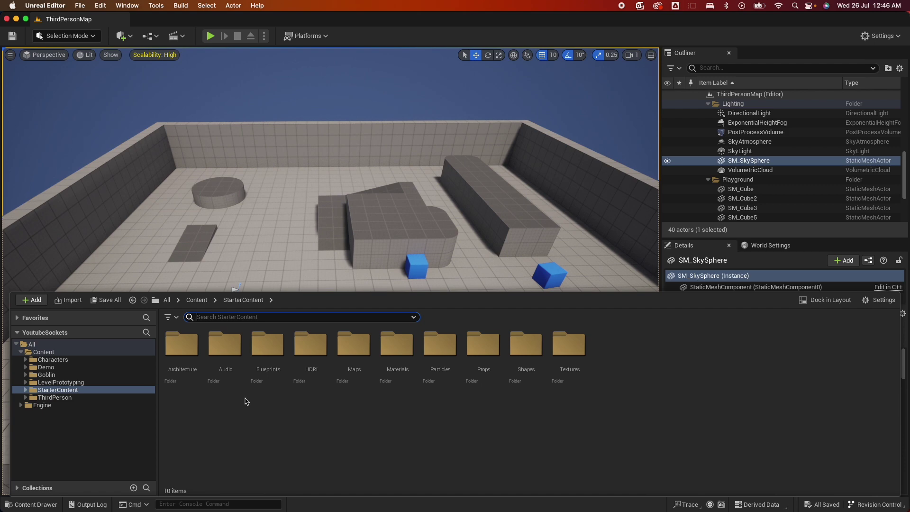
key("ctrl+Up")
left_click(188, 169)
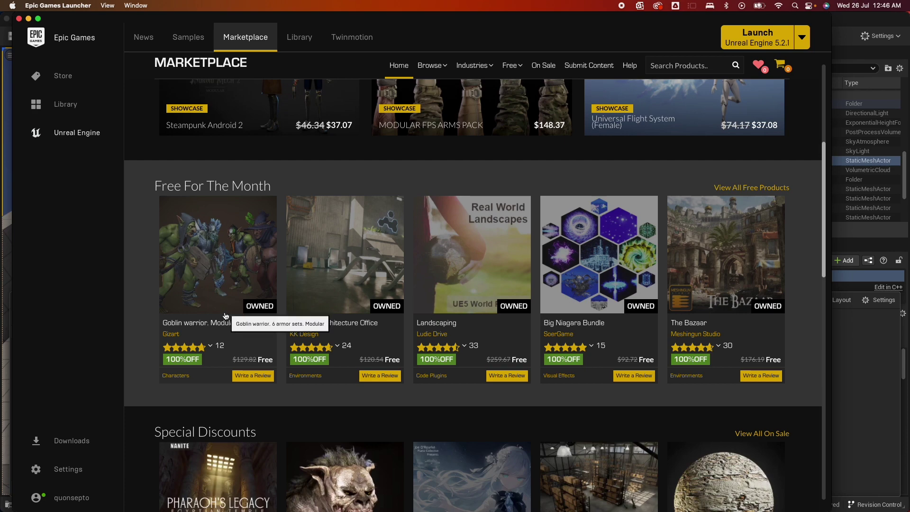
key("ctrl+Up")
left_click(719, 257)
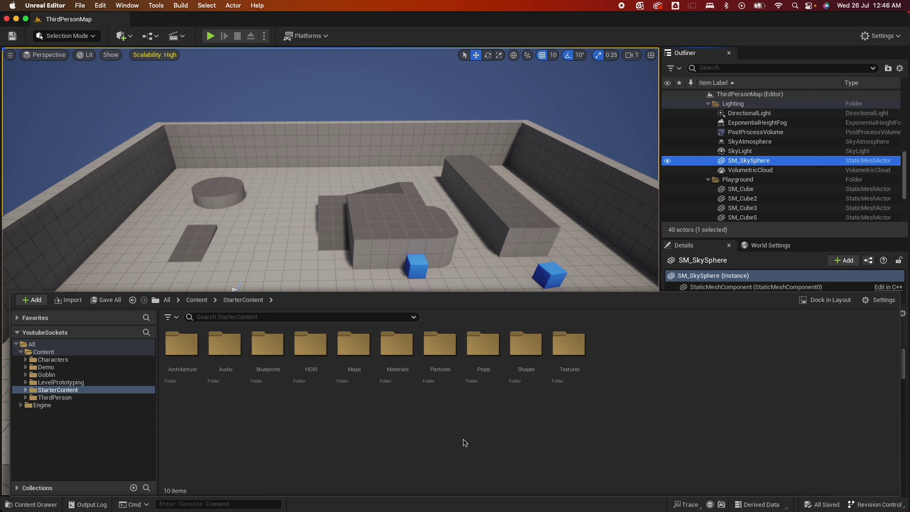
Step: Open the SM_DoorFrame static mesh from the StarterContent Props folder for editing
left_click(452, 429)
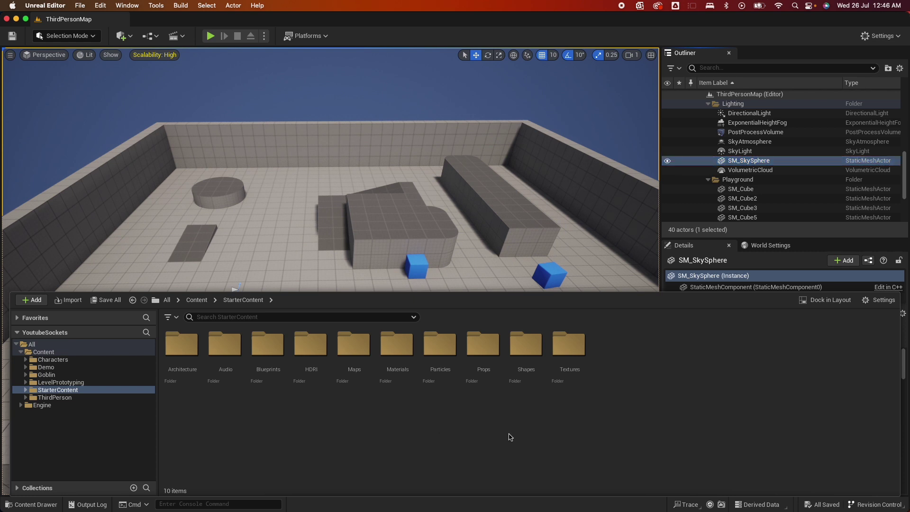
double_click(484, 354)
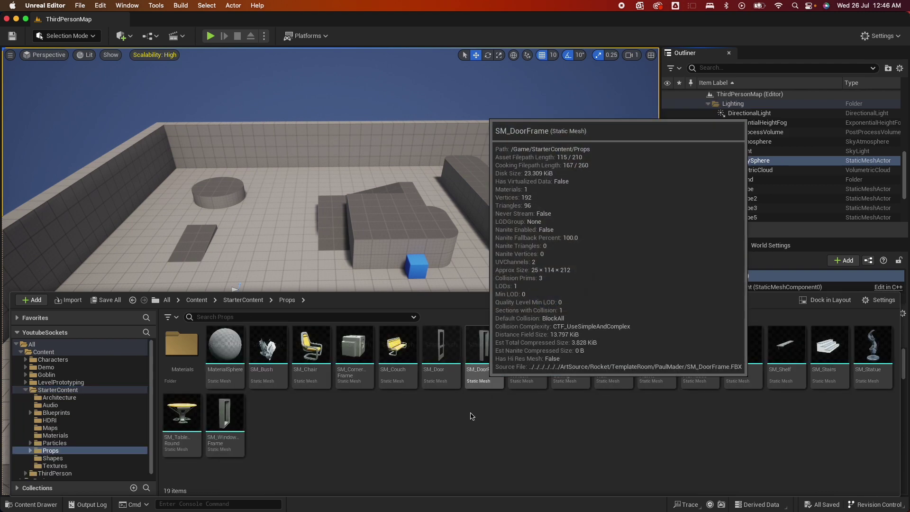
mouse_move(484, 353)
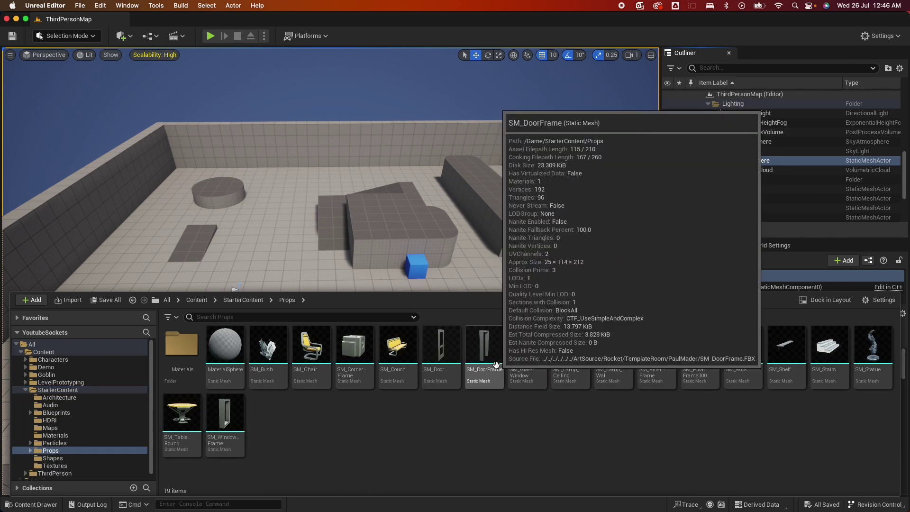
double_click(485, 353)
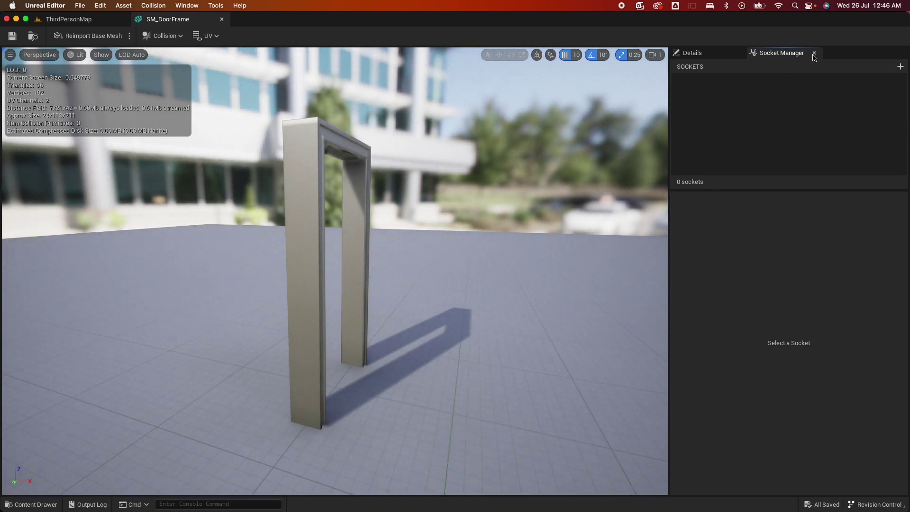
Step: Add a socket named Door to the door frame mesh
left_click(701, 55)
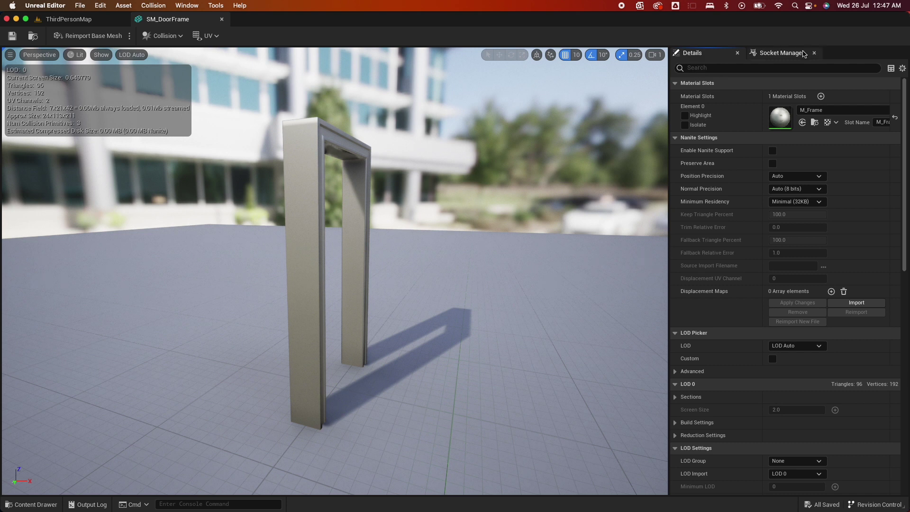
left_click(804, 54)
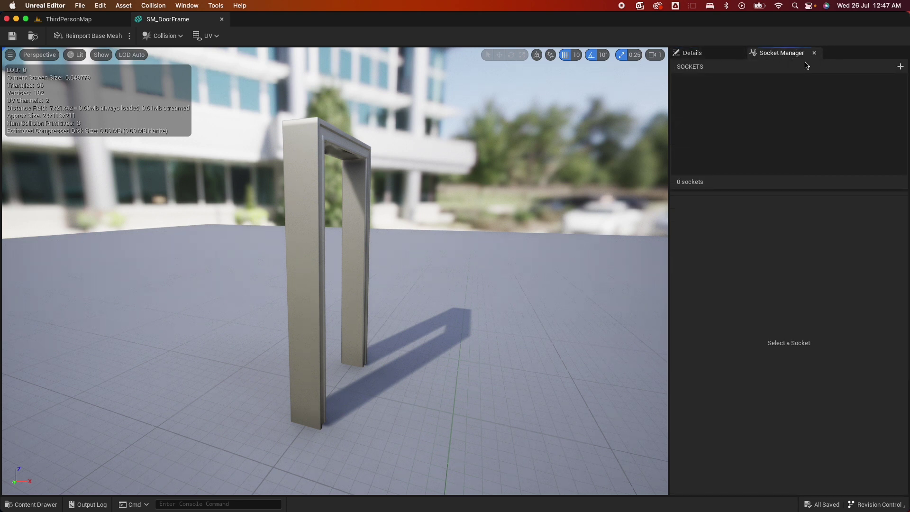
left_click(900, 66)
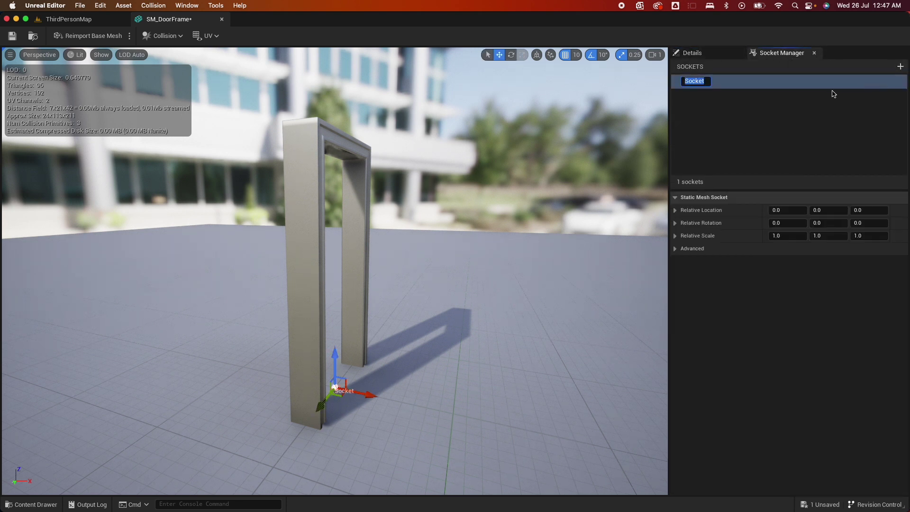
type("Door")
key("Return")
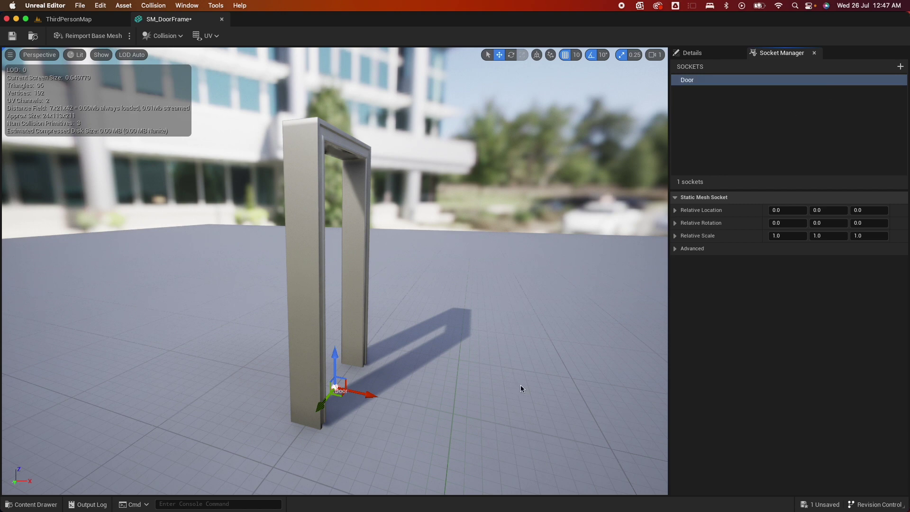
Step: Set the Door socket's relative location Y to 42 and save the door frame mesh
right_click_drag(522, 387, 389, 388)
left_click_drag(436, 375, 521, 386)
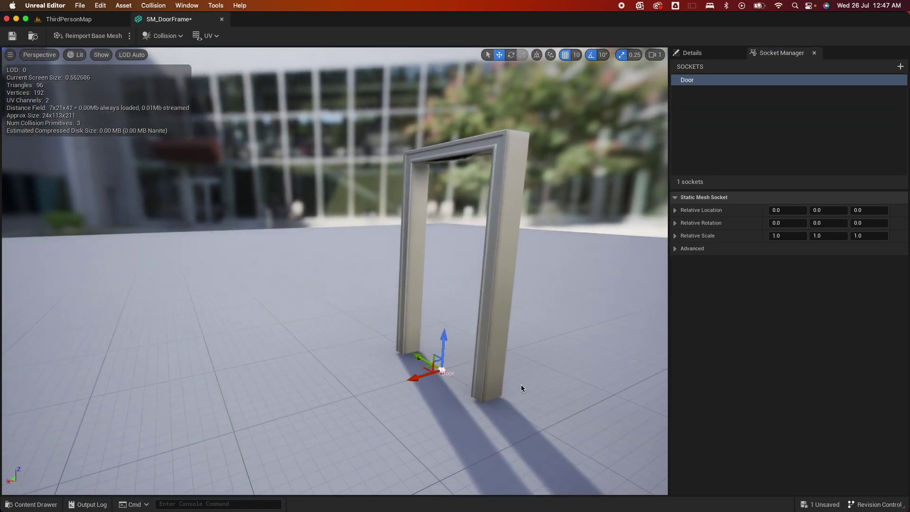
left_click_drag(359, 410, 434, 409)
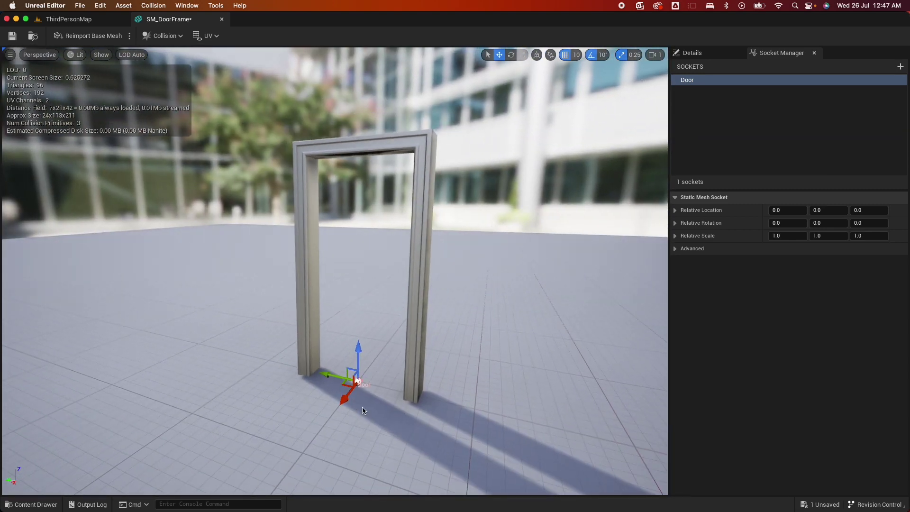
mouse_move(333, 376)
left_mouse_down()
mouse_move(289, 372)
mouse_move(334, 379)
left_mouse_up()
left_click(823, 210)
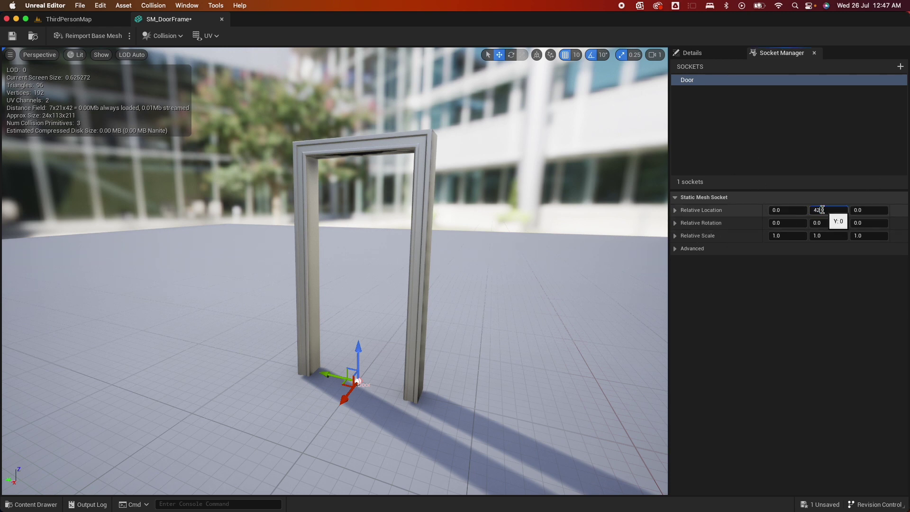
key("Return")
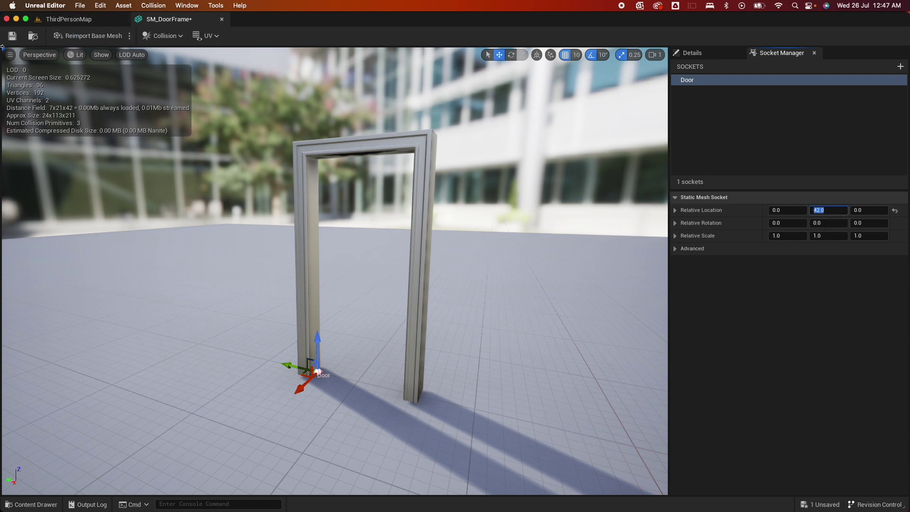
left_click(13, 36)
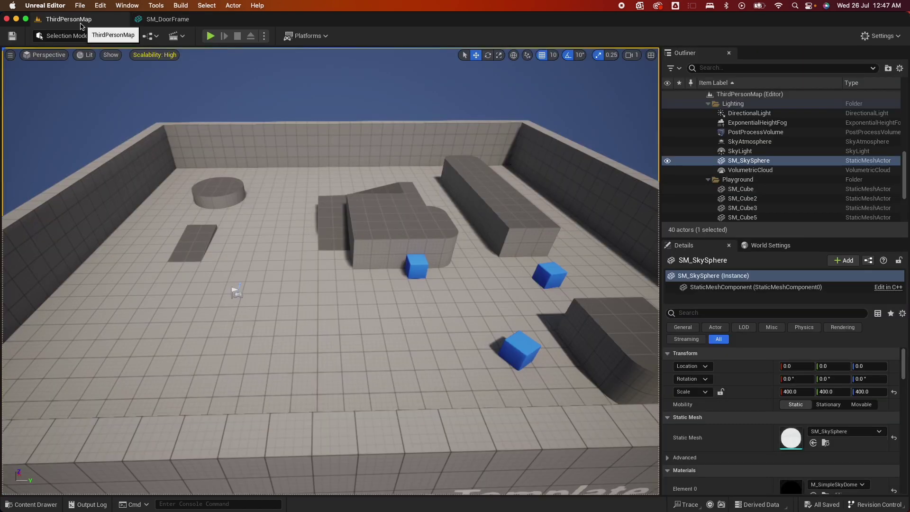
Step: Place SM_DoorFrame in ThirdPersonMap near the player start, at about X 1080, Y 1160, Z 0
left_click(69, 19)
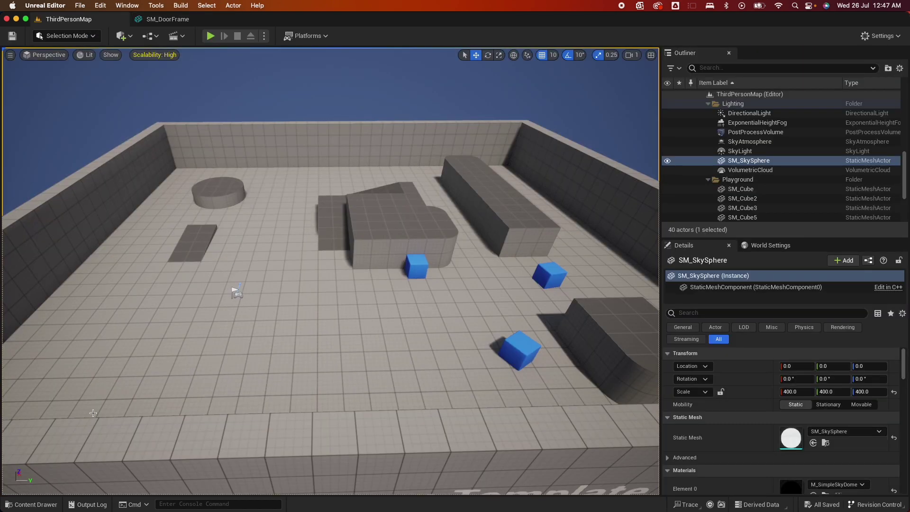
left_click(33, 504)
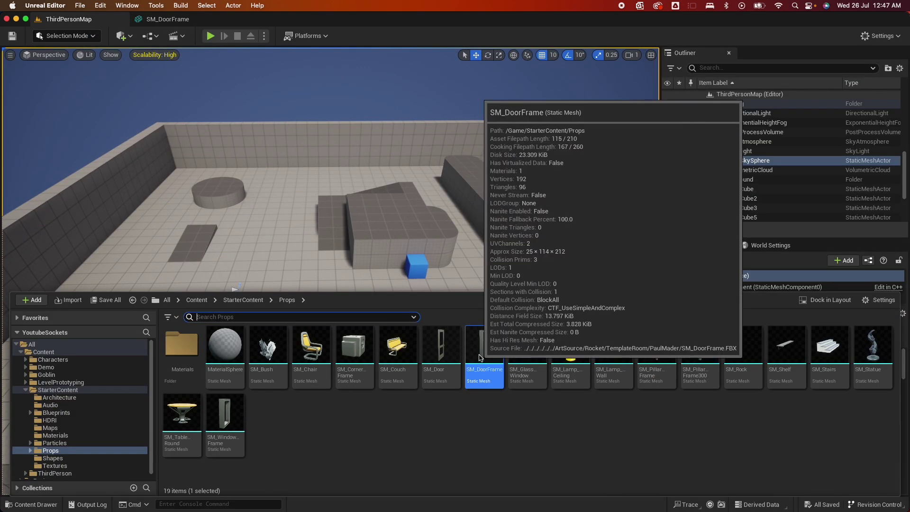
left_click_drag(480, 357, 256, 285)
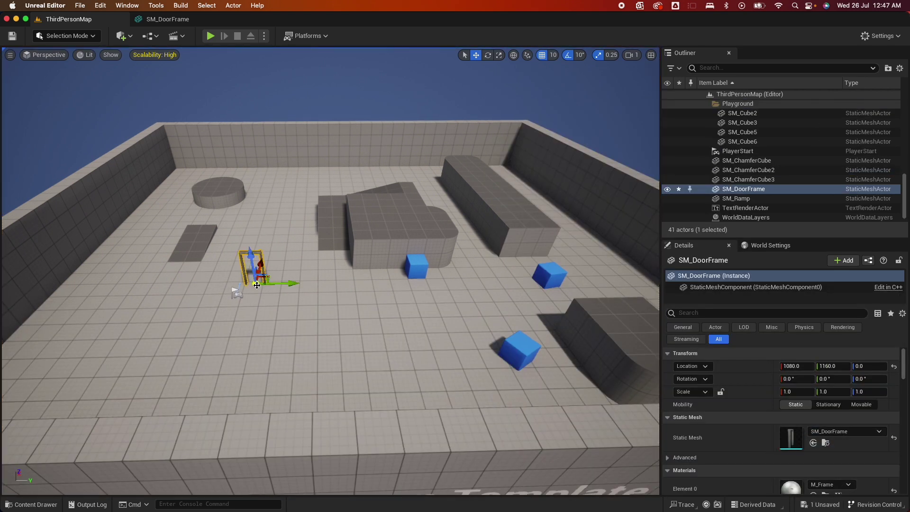
key("f")
scroll(305, 331, "down", 5)
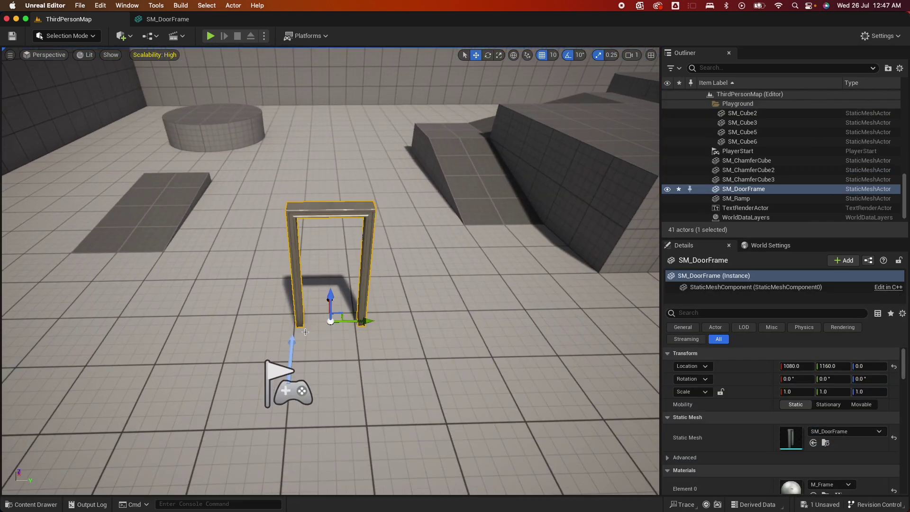
Step: Place SM_Door in the level beside the door frame, at about X 1090, Y 930, Z 0
left_click(34, 505)
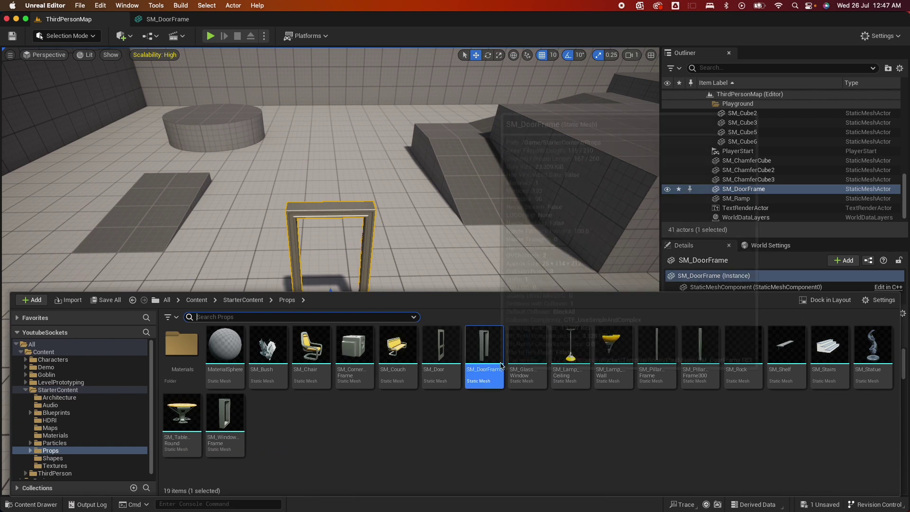
left_click_drag(441, 355, 207, 321)
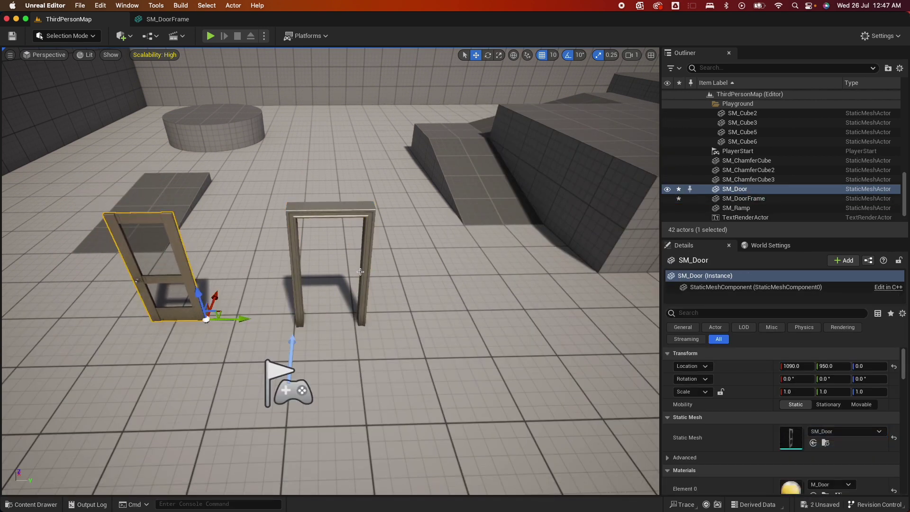
mouse_move(244, 322)
left_mouse_down()
mouse_move(424, 327)
mouse_move(235, 323)
left_mouse_up()
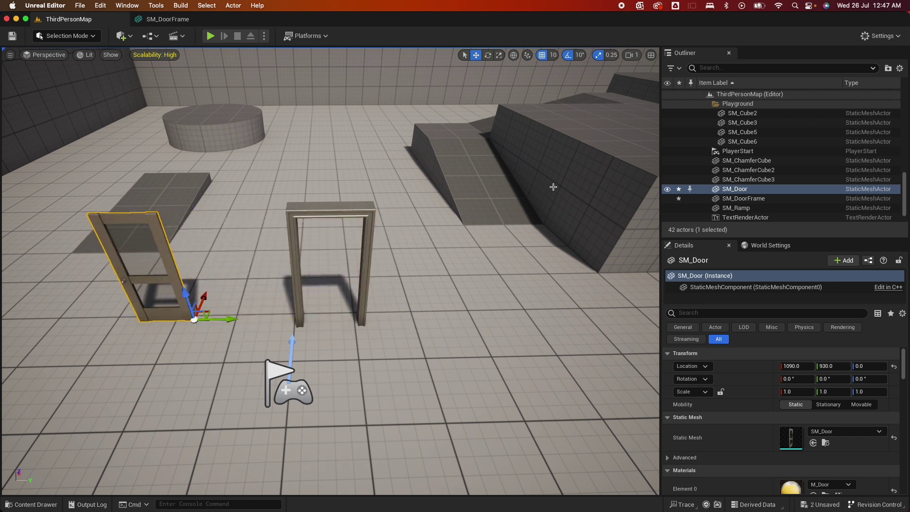
Step: Attach SM_Door to the SM_DoorFrame actor at its Door socket
right_click(175, 283)
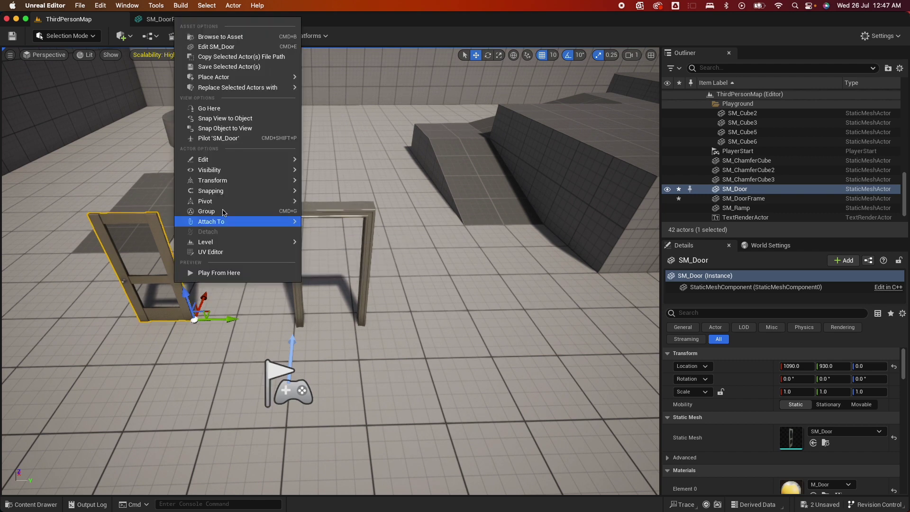
mouse_move(220, 222)
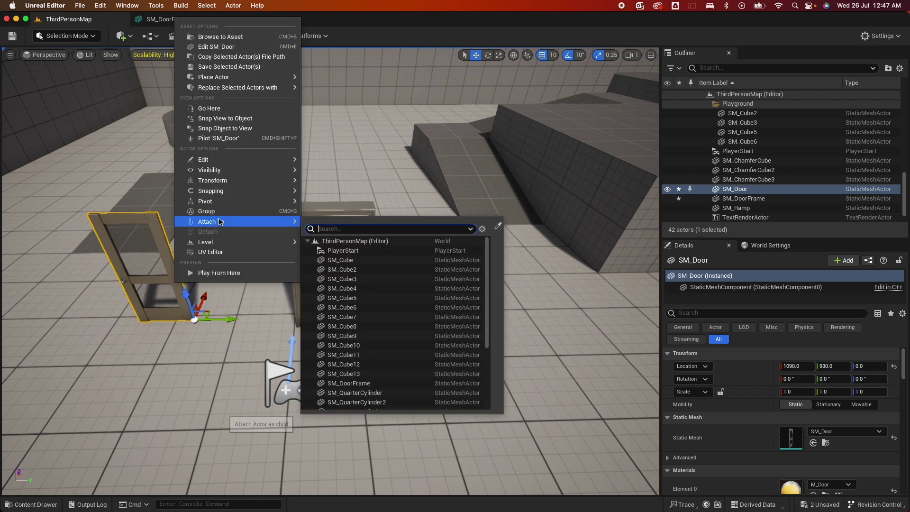
left_click(316, 229)
type("SM_D")
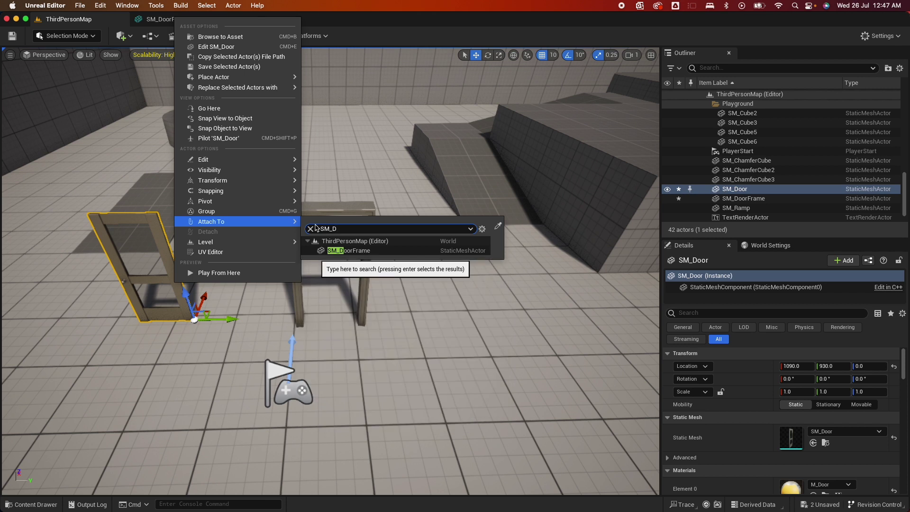
left_click(352, 252)
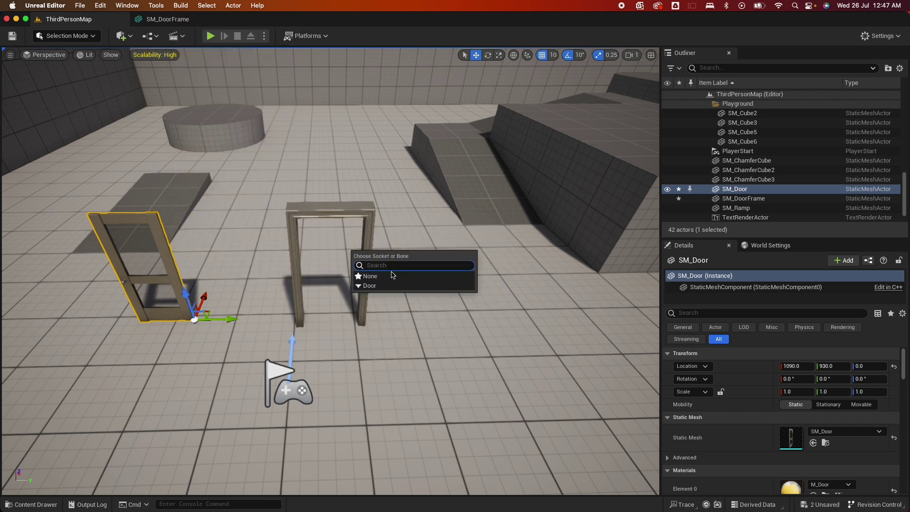
left_click(371, 287)
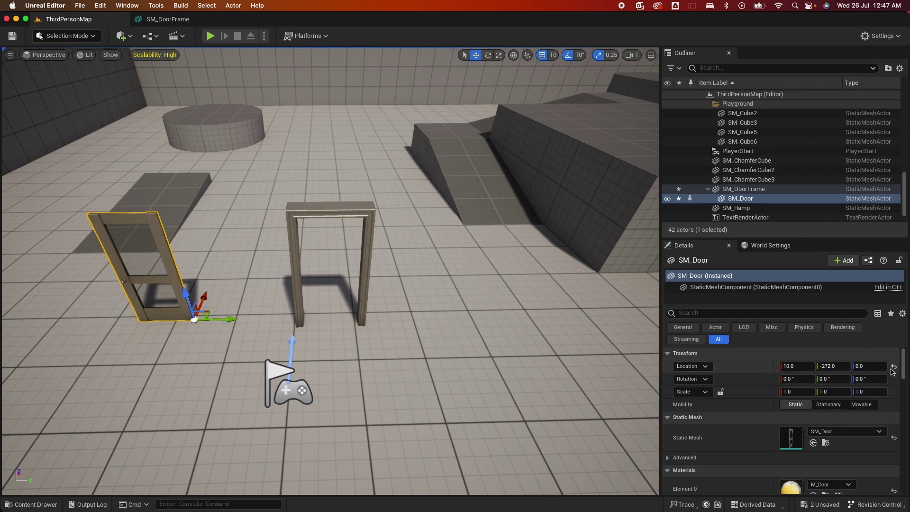
Step: Reset SM_Door's relative location to its default and inspect how the door sits in the frame
left_click(894, 367)
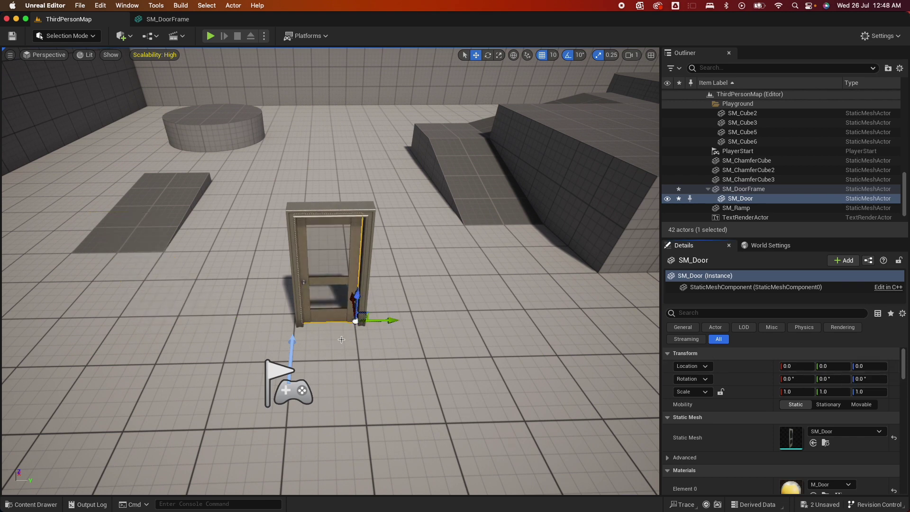
right_click_drag(319, 340, 427, 339)
left_click_drag(319, 340, 327, 399)
middle_click_drag(319, 340, 313, 379)
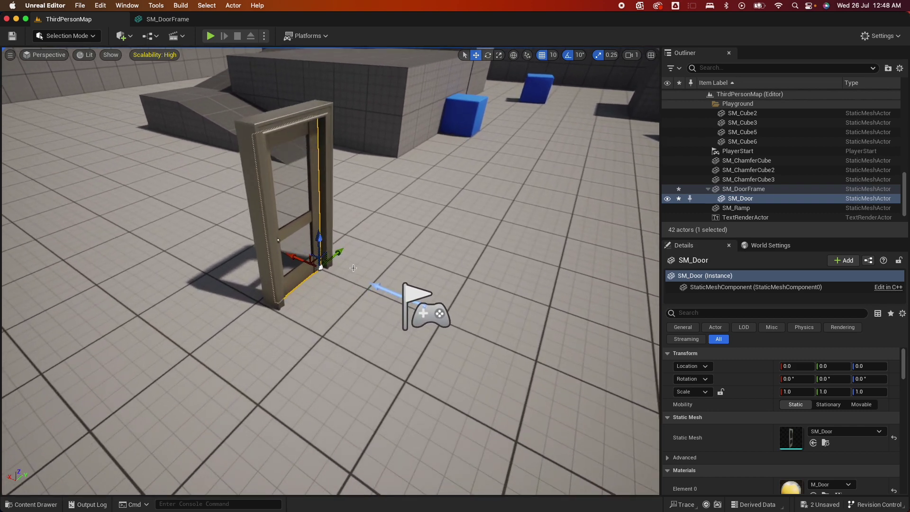
Step: Open the SK_Epic_Goblin skeletal mesh from the Goblin/Mesh/Epic_skeleton folder for editing
left_click(24, 505)
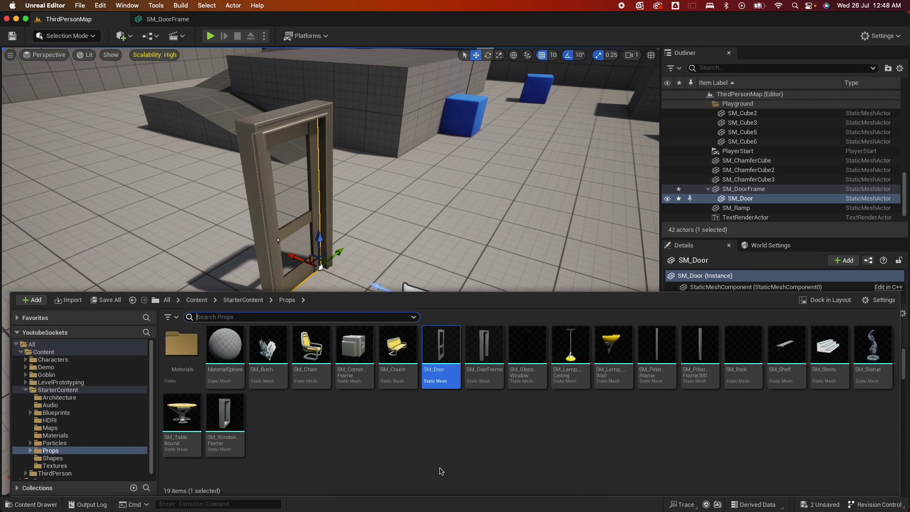
left_click(27, 390)
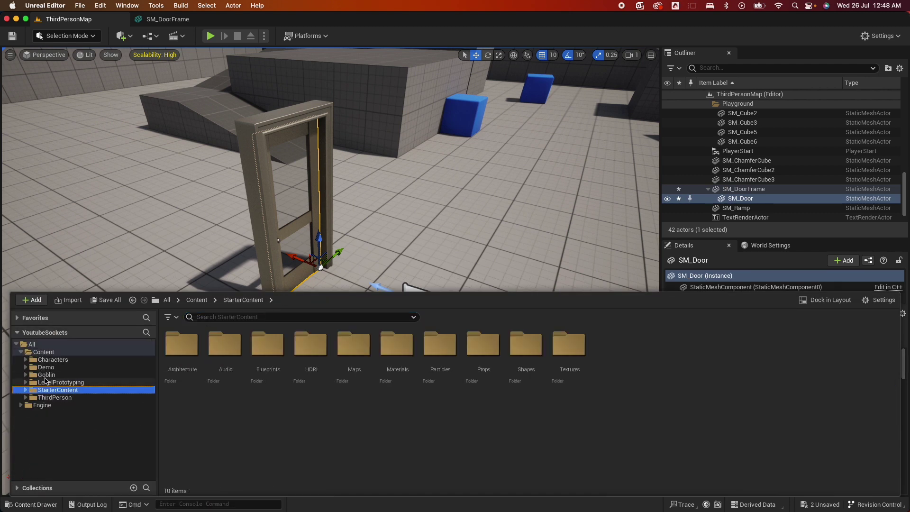
left_click(28, 382)
left_click(27, 375)
left_click(26, 375)
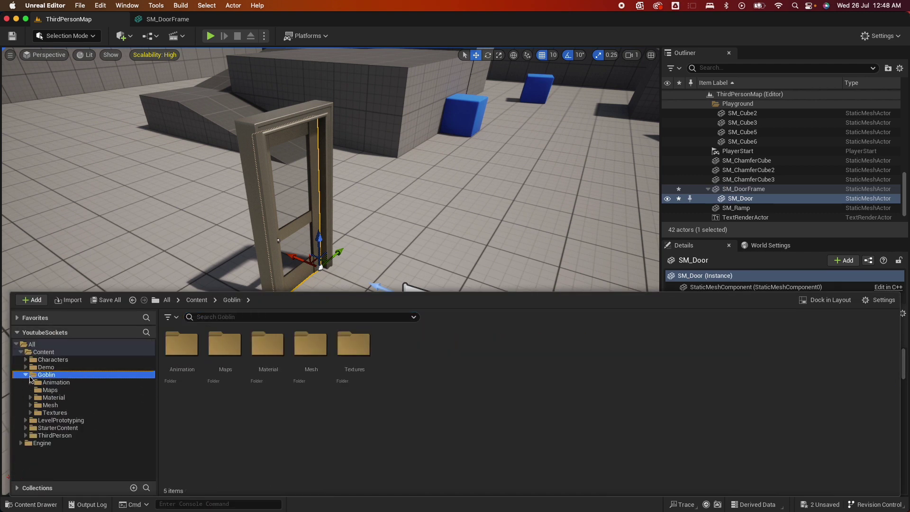
left_click(45, 407)
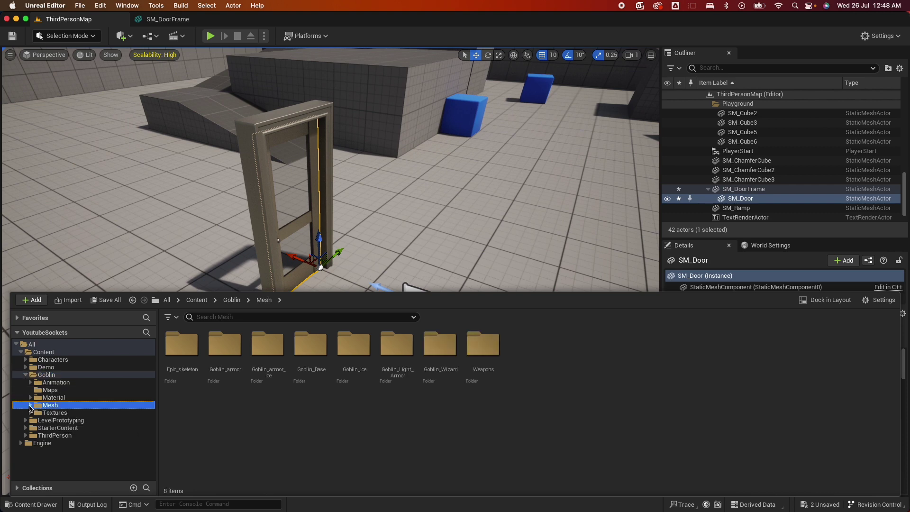
left_click(31, 405)
left_click(66, 412)
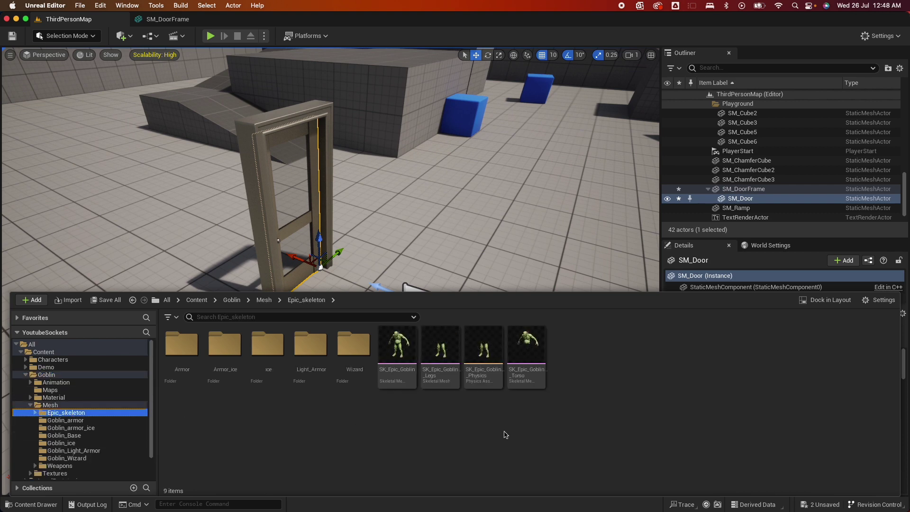
left_click_drag(403, 363, 400, 351)
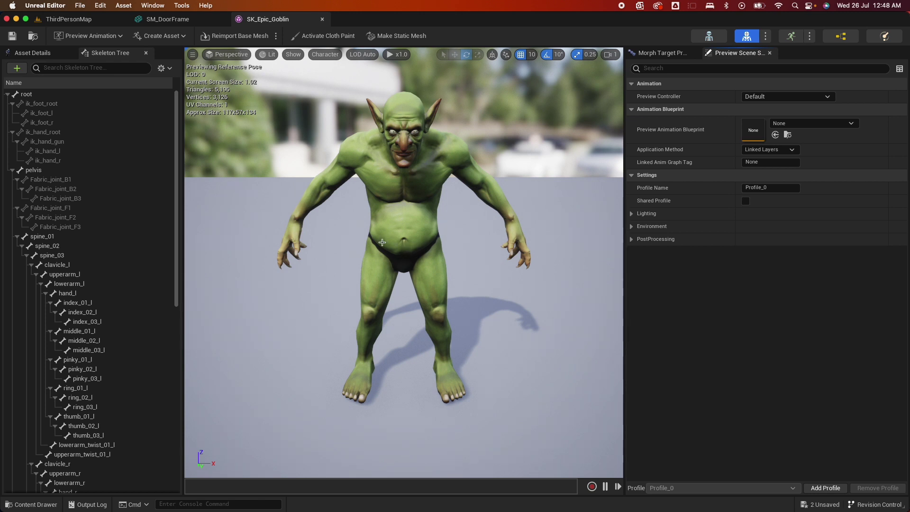
Step: Set the bone drawing in the SK_Epic_Goblin preview to All Hierarchy
left_click(327, 55)
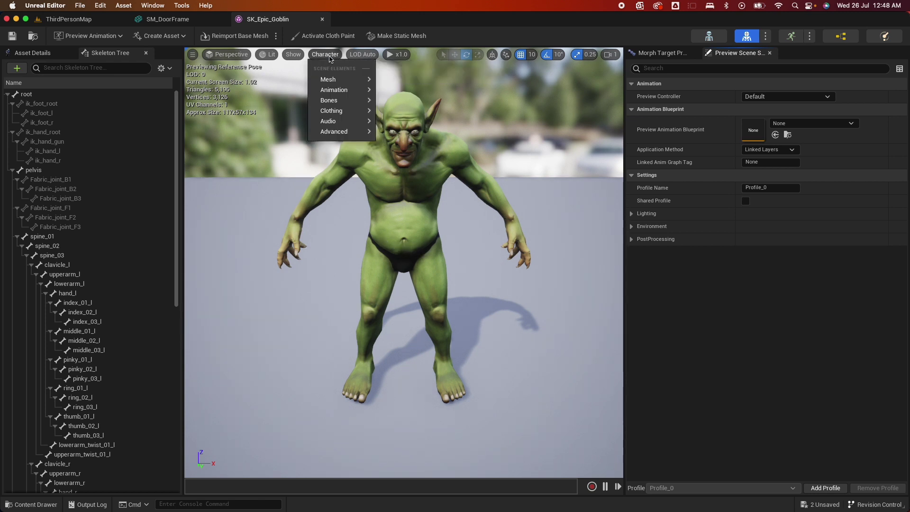
mouse_move(342, 100)
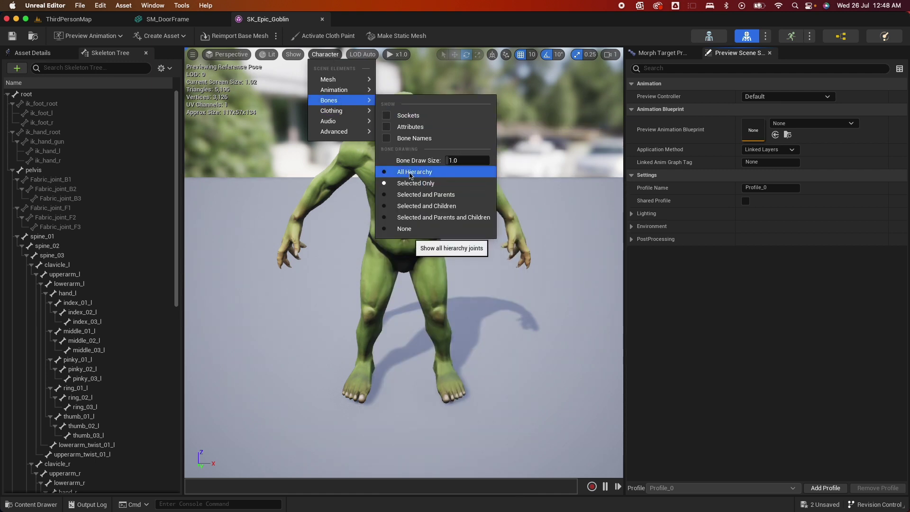
left_click(410, 174)
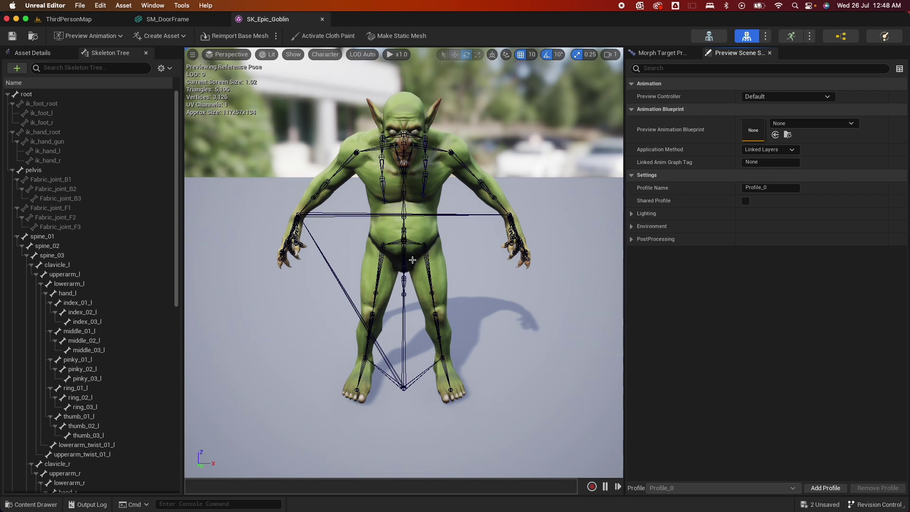
Step: Add a socket to the goblin skeleton's pelvis bone
left_click(405, 242)
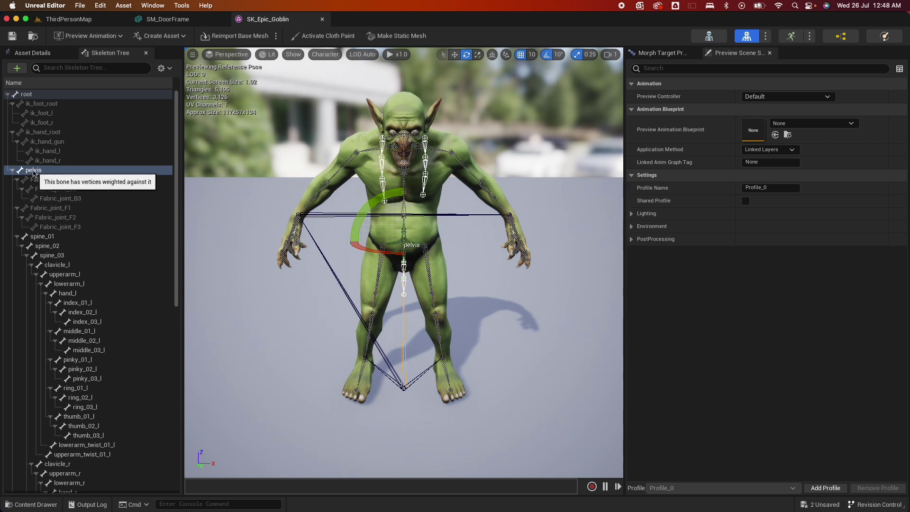
right_click(33, 172)
mouse_move(106, 239)
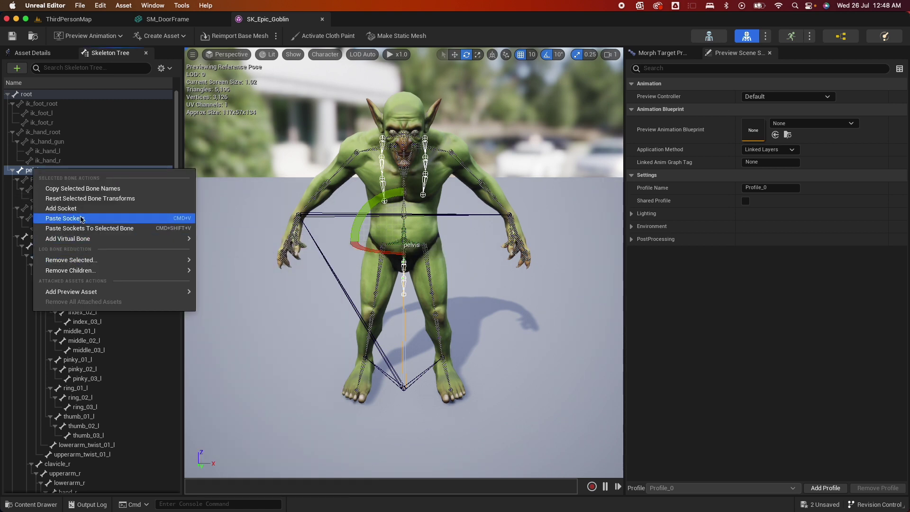
left_click(81, 209)
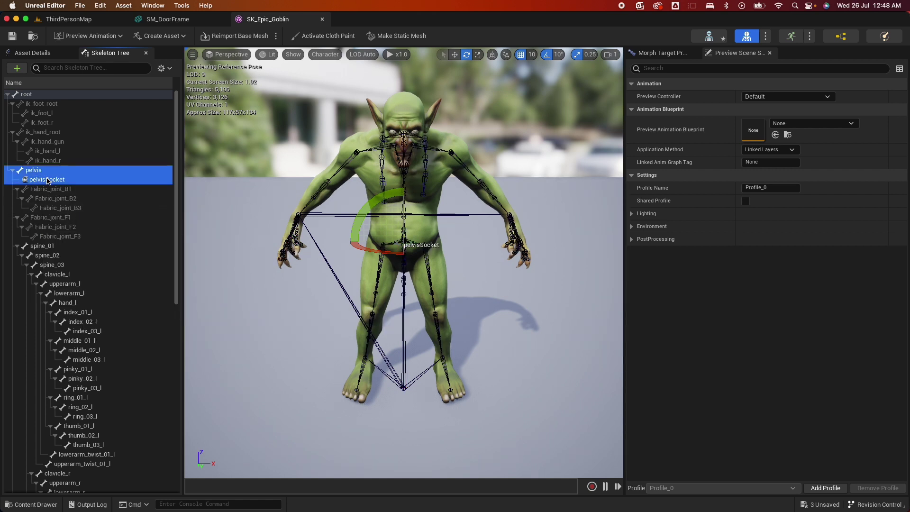
Step: Search the preview assets for "skir" and attach SK_Epic_Fabric_Skirt to pelvisSocket as a preview
left_click(47, 180)
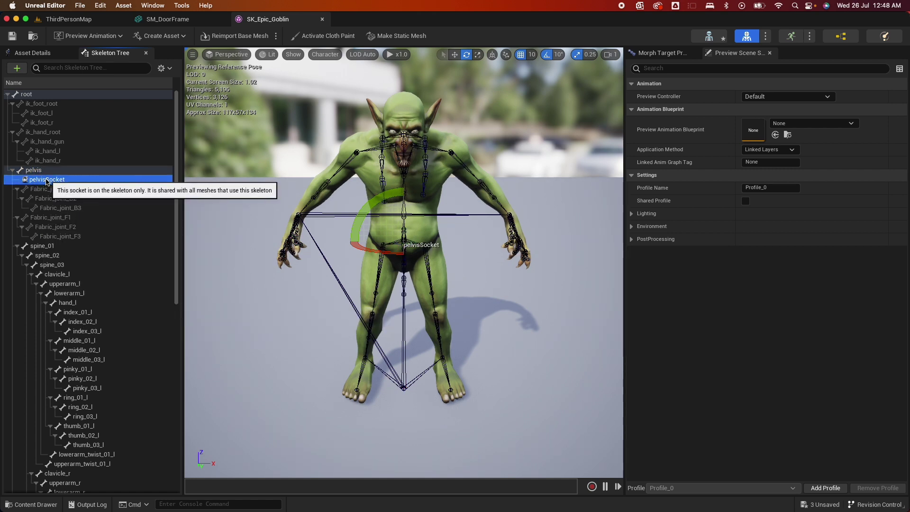
right_click(44, 183)
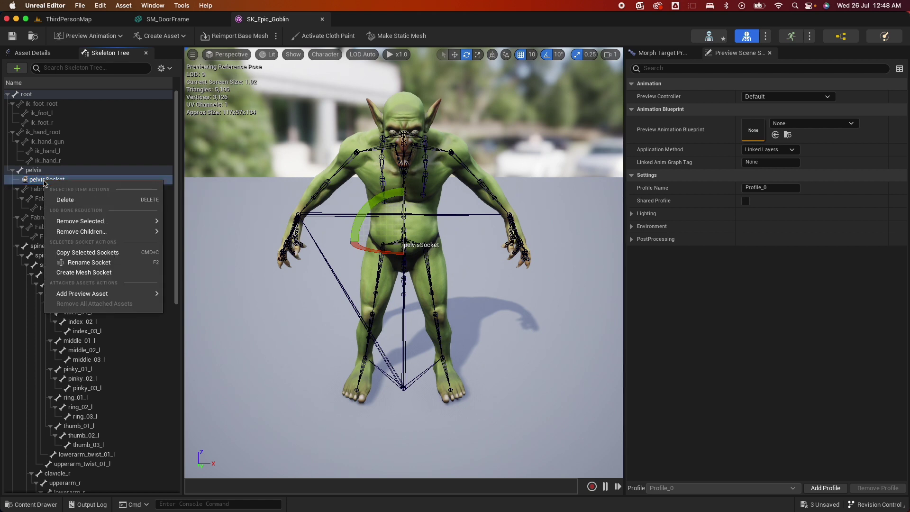
mouse_move(86, 297)
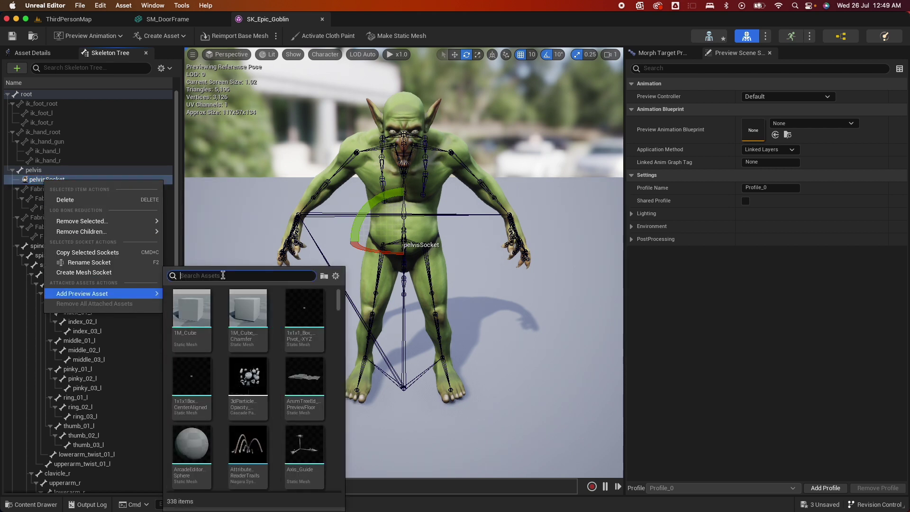
type("skir")
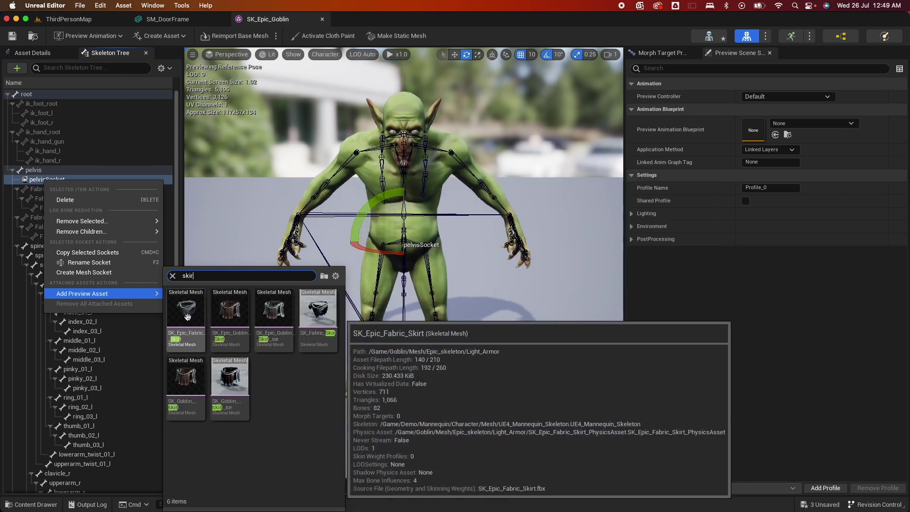
left_click(318, 310)
left_click(252, 247)
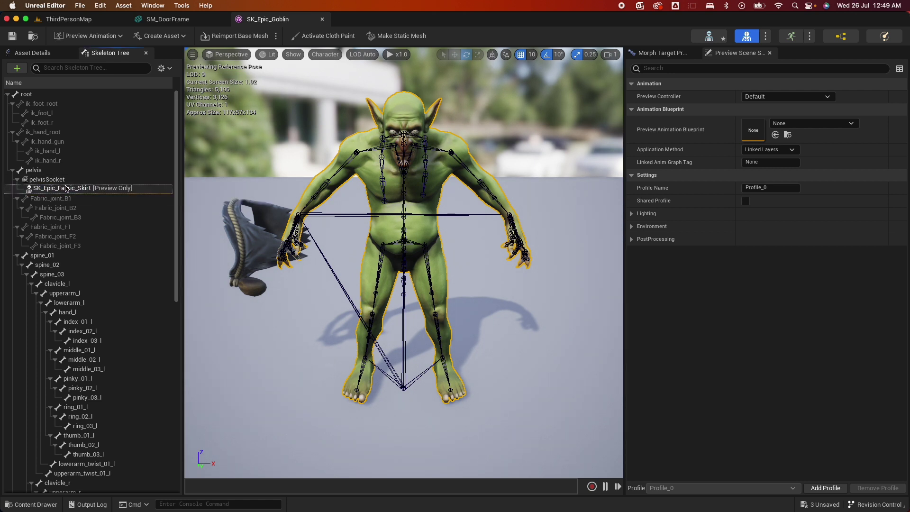
Step: Rotate pelvisSocket until the preview skirt is upright and centred on the goblin's body
left_click(52, 180)
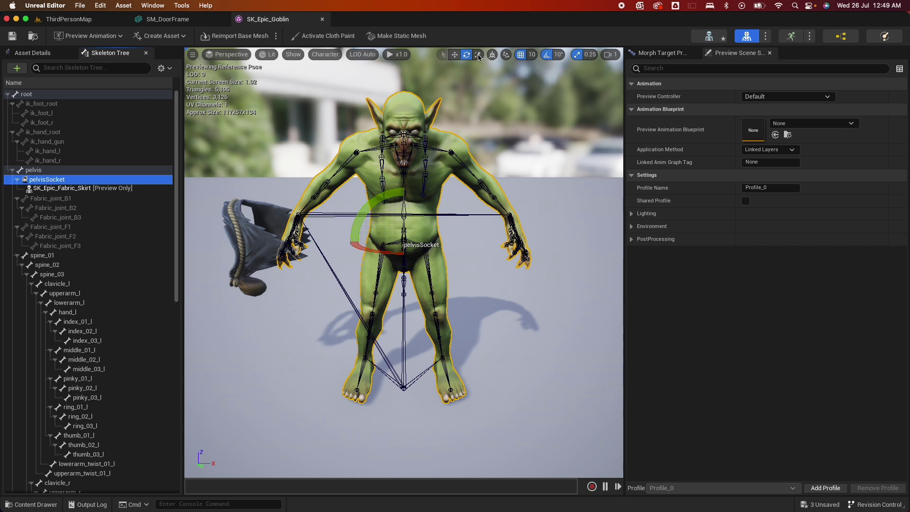
left_click_drag(371, 211, 374, 223)
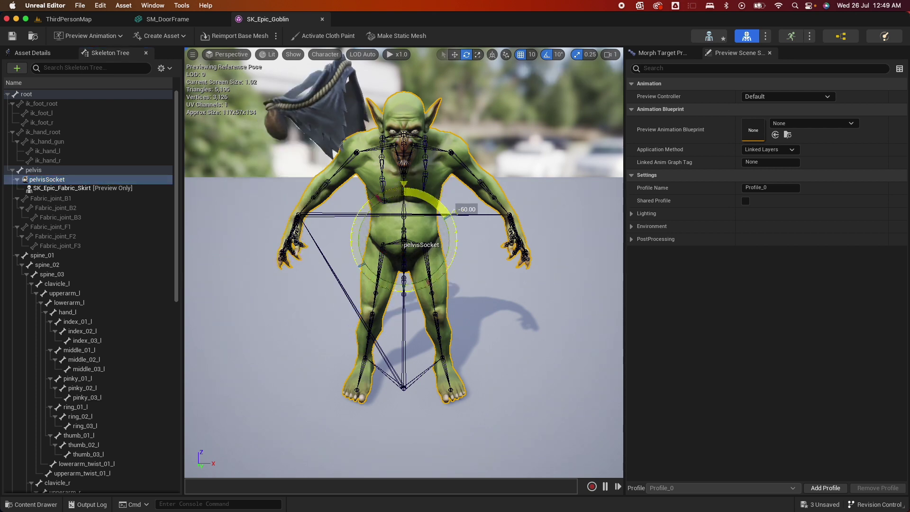
left_click_drag(450, 214, 455, 241)
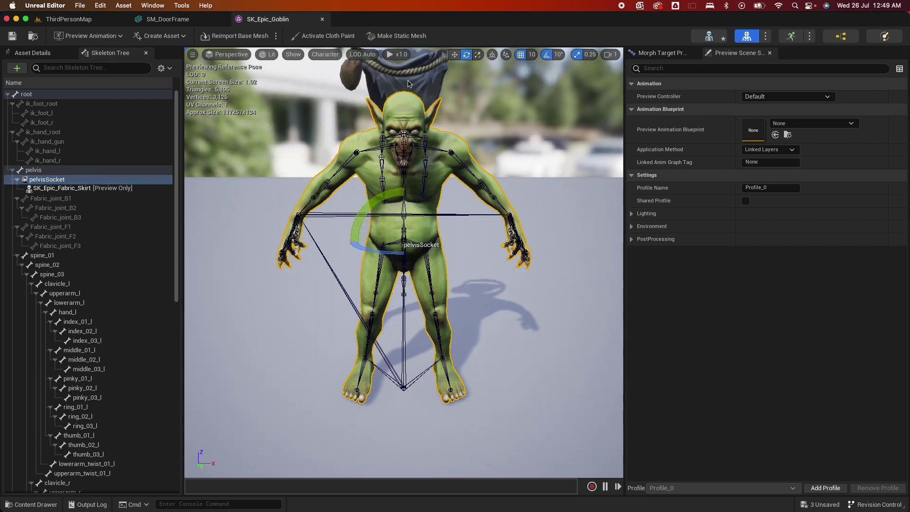
Step: Using the front view, move pelvisSocket down to the goblin's feet so the skirt fits the hips, and check the fit in perspective
left_click(227, 54)
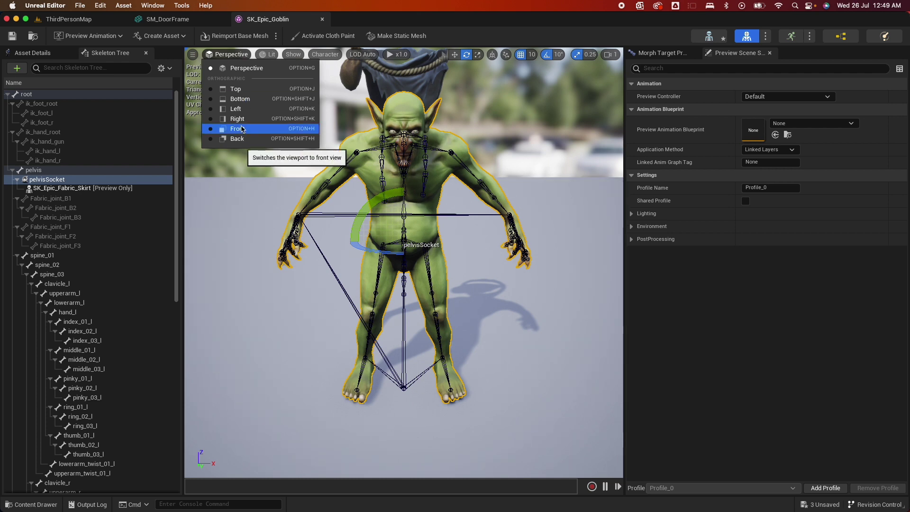
left_click(242, 129)
left_click(428, 162)
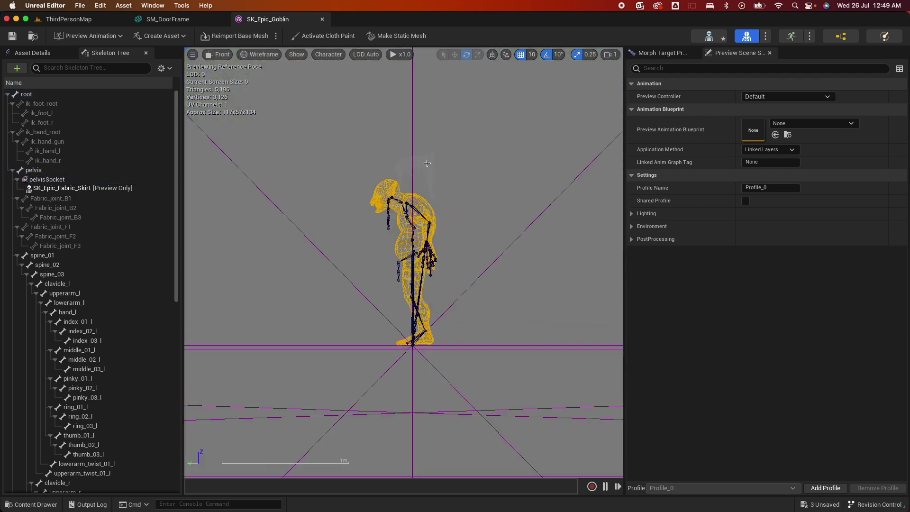
left_click_drag(413, 220, 422, 310)
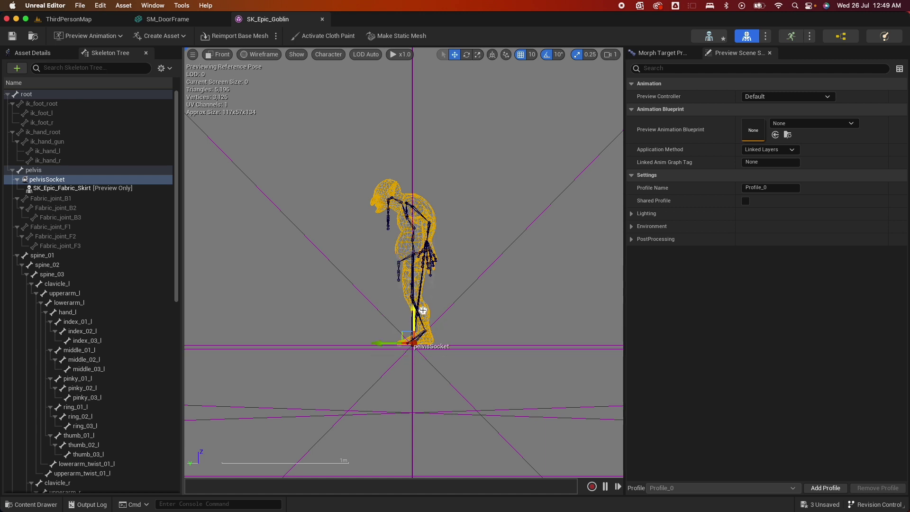
left_click(218, 54)
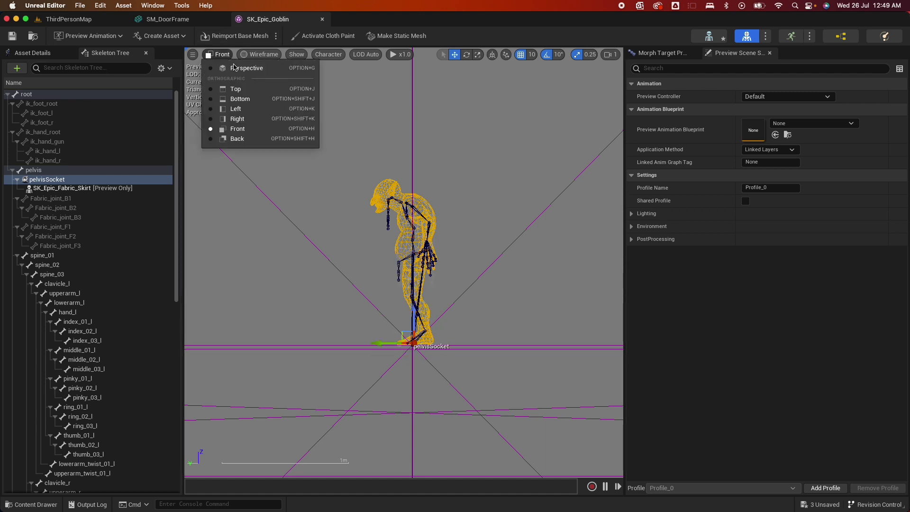
left_click(246, 69)
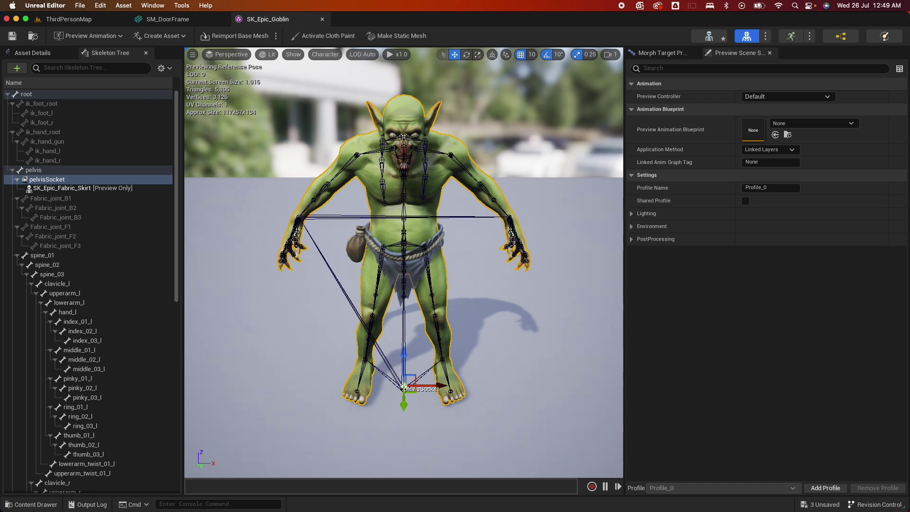
left_click_drag(270, 333, 441, 334, "alt")
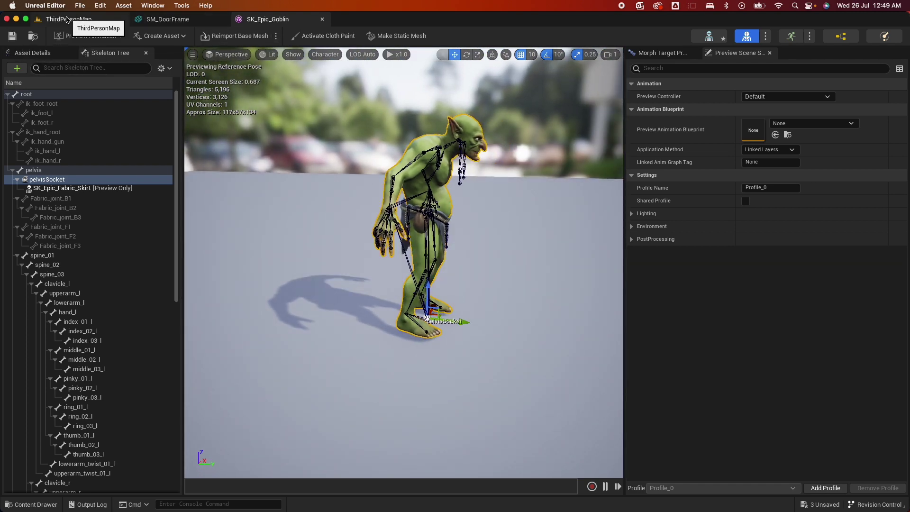
Step: Place SK_Epic_Goblin in ThirdPersonMap between the player start and the door, at about X 1050, Y 990, Z 0
left_click(67, 19)
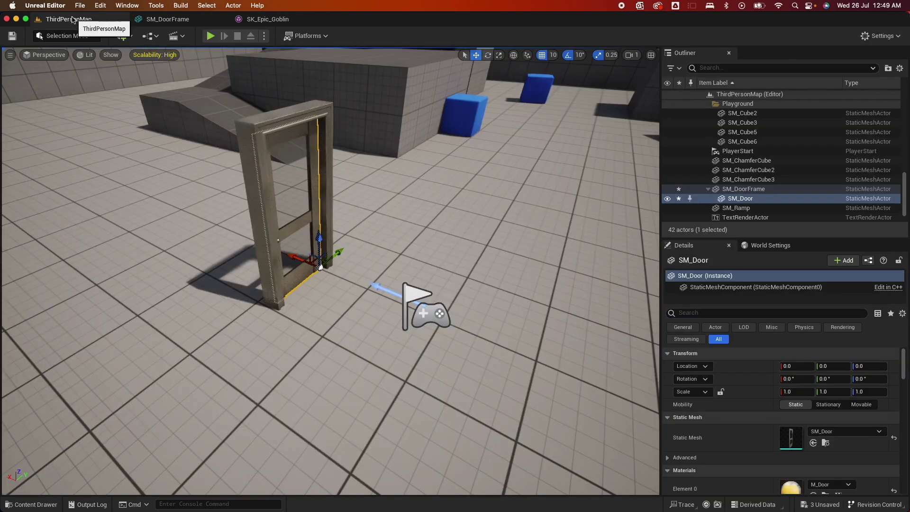
left_click(45, 507)
left_click_drag(425, 202, 211, 375)
double_click(734, 161)
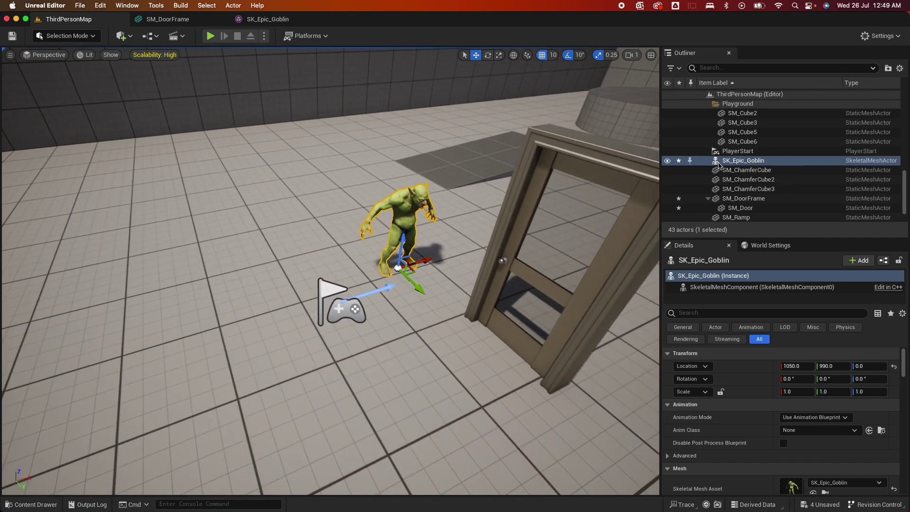
Step: Place SK_Goblin_skirt from the Goblin_armor folder on the goblin at about X 1050, Y 1000, Z 0, and delete the extra SK_Goblin_skirt2 copy
left_click(44, 506)
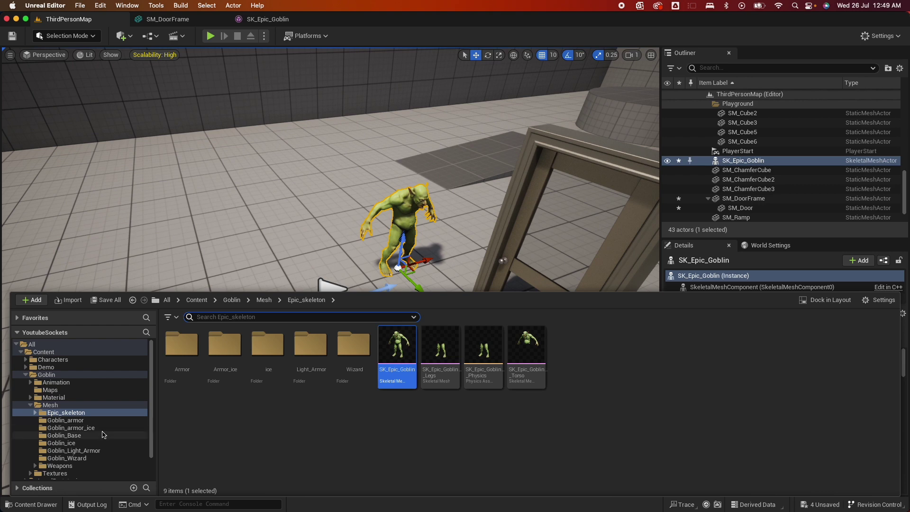
left_click(67, 420)
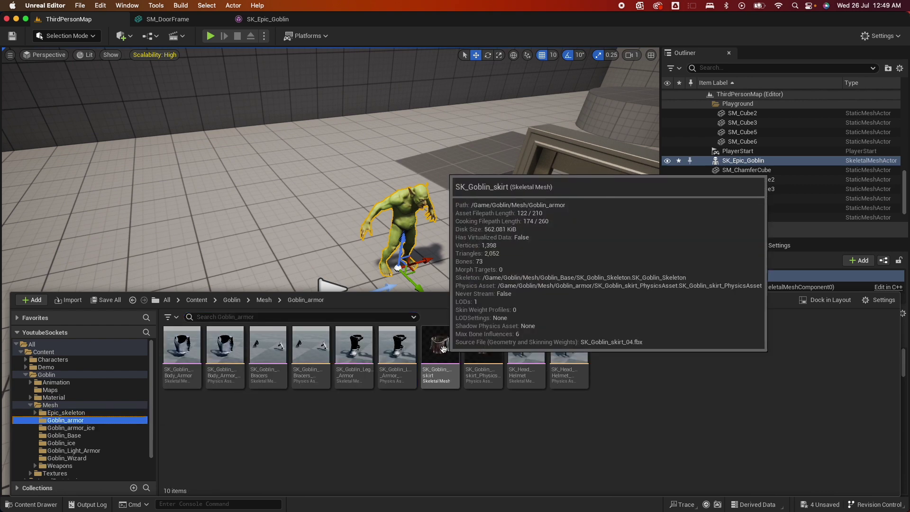
left_click_drag(443, 349, 328, 271)
left_click_drag(348, 312, 351, 311)
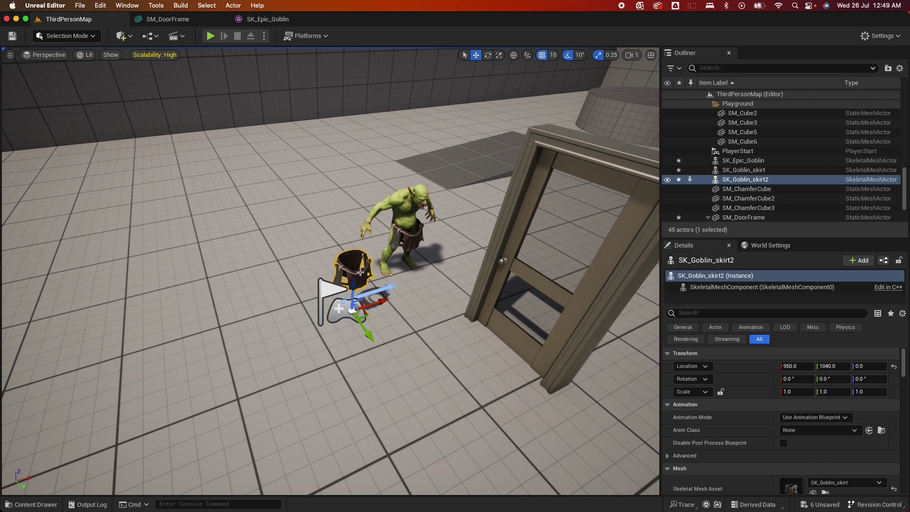
key("Delete")
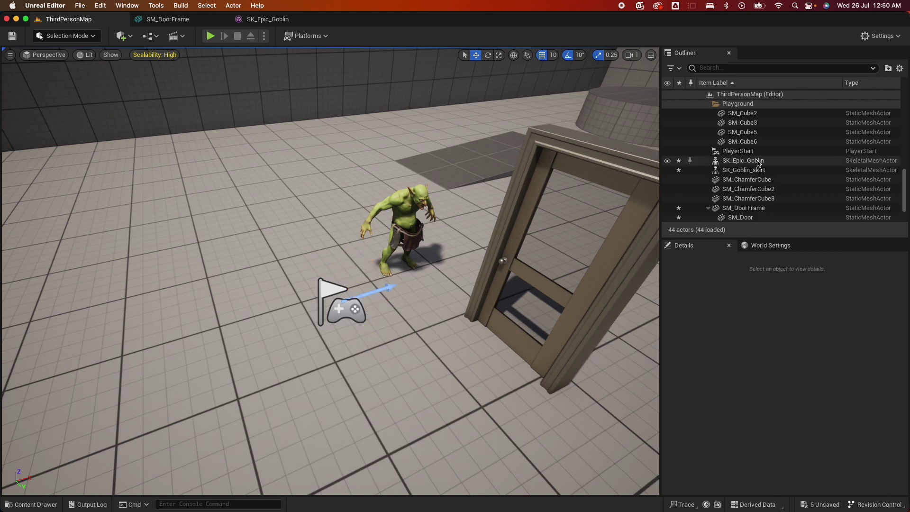
Step: Move SK_Goblin_skirt off the goblin to Y 1050 and attach it to SK_Epic_Goblin at pelvisSocket
left_click(744, 170)
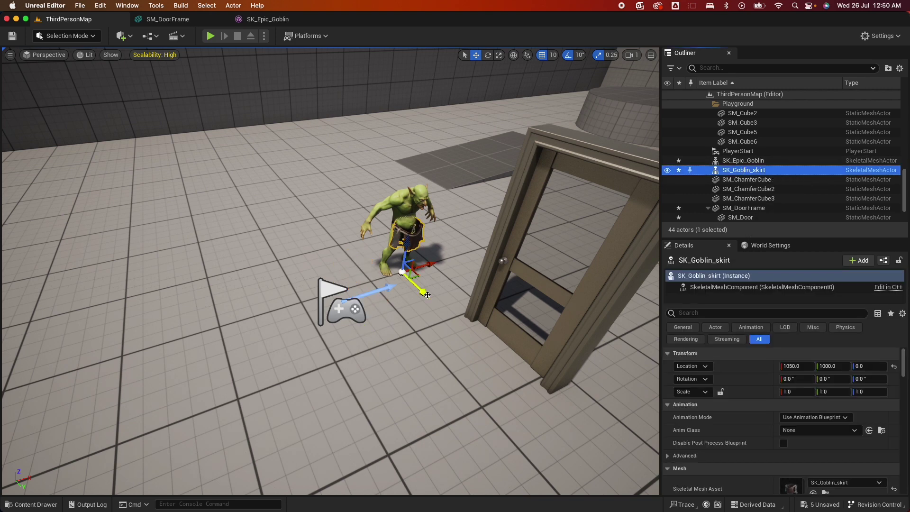
left_click_drag(427, 295, 452, 320)
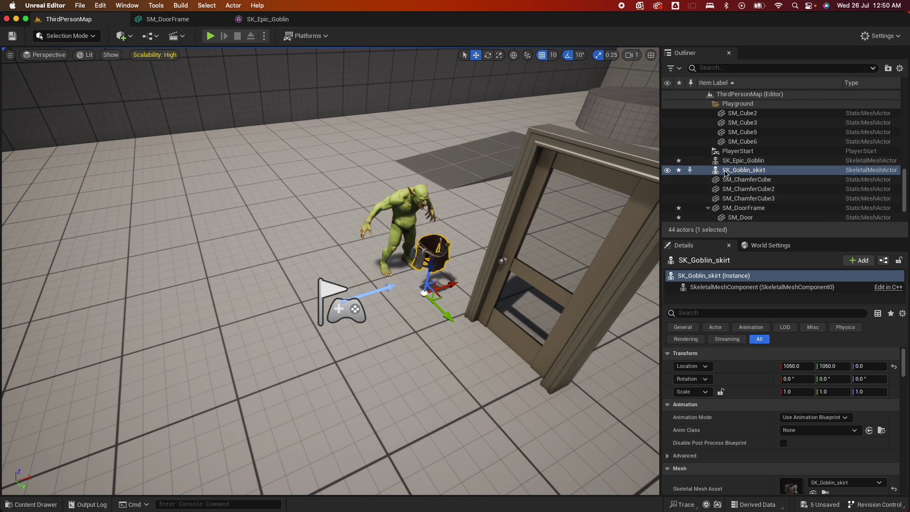
left_click_drag(726, 171, 724, 164)
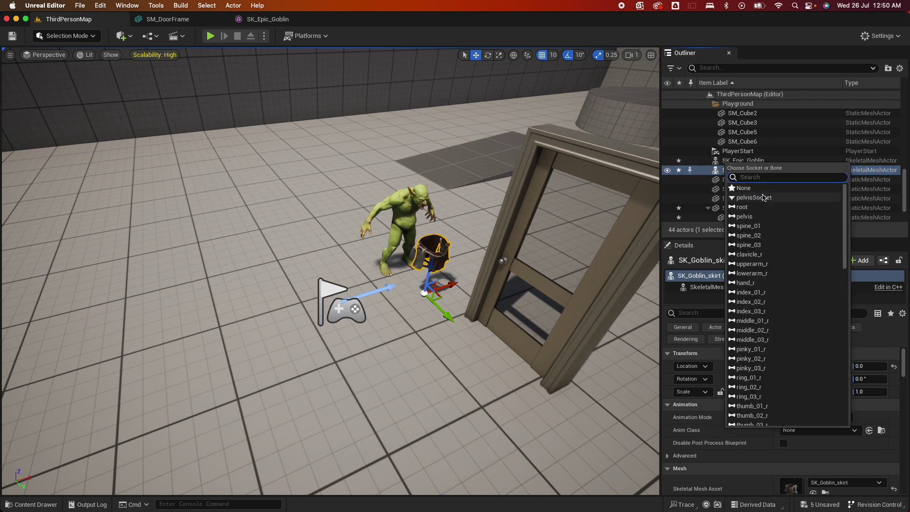
left_click(753, 197)
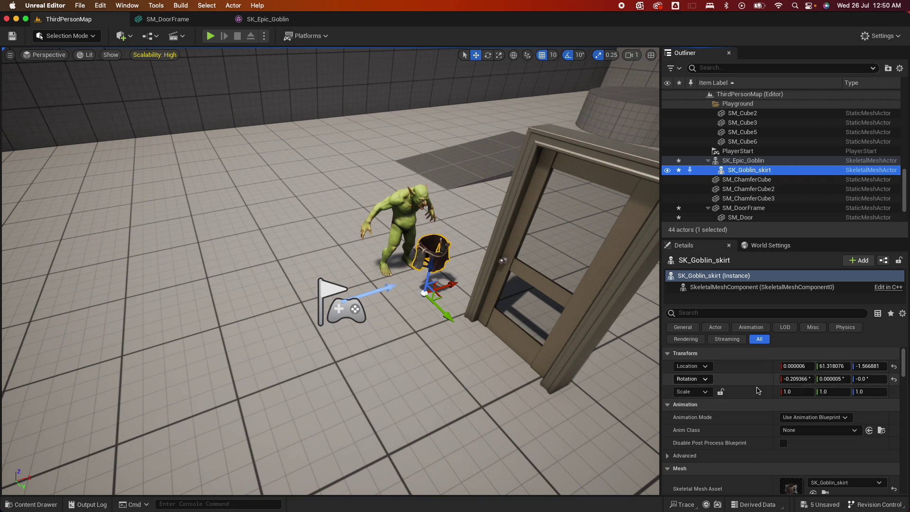
Step: Reset the attached skirt's relative rotation and location to their defaults and inspect its fit on the goblin up close
left_click(895, 379)
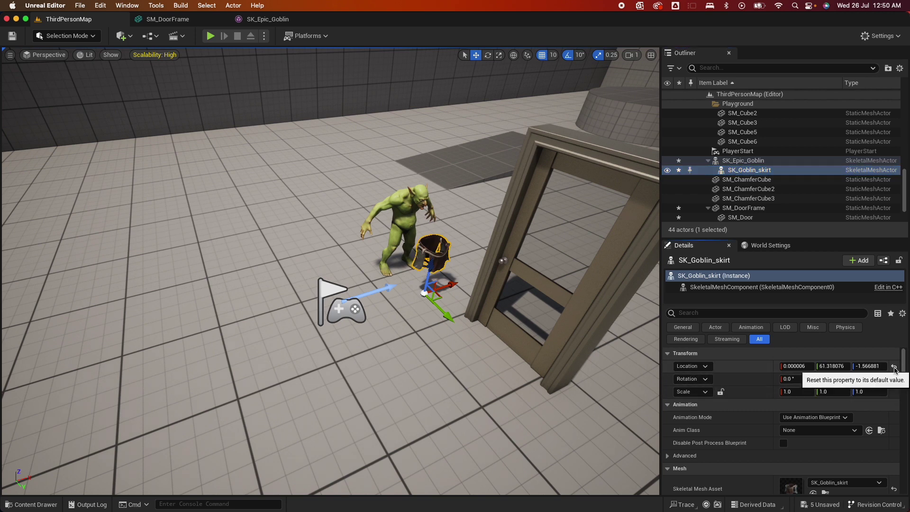
left_click(894, 367)
right_click_drag(330, 271, 413, 289)
key("w")
key("s")
key("d")
key("w")
key("s")
key("w")
key("d")
key("s")
left_click_drag(467, 336, 403, 297)
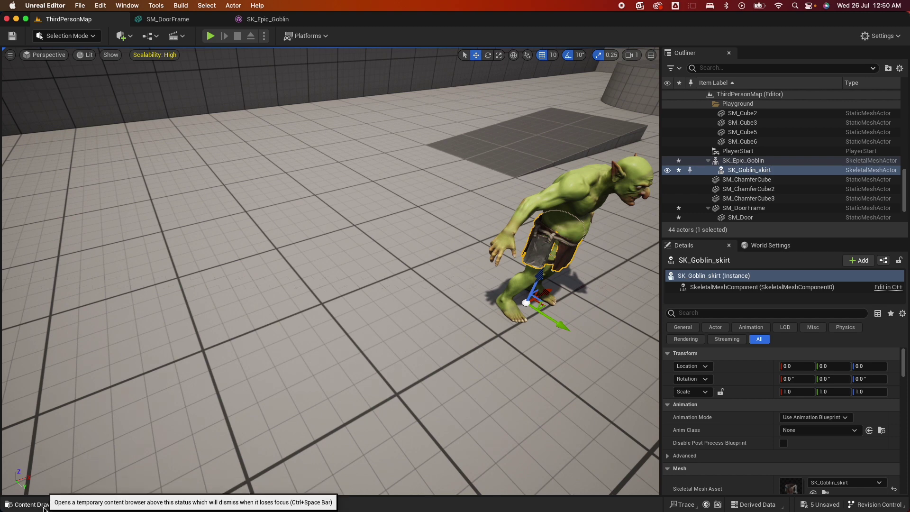
Step: Open the BP_ThirdPersonCharacter blueprint from the ThirdPerson/Blueprints folder and show the character in its 3D preview
left_click(44, 507)
left_click(349, 451)
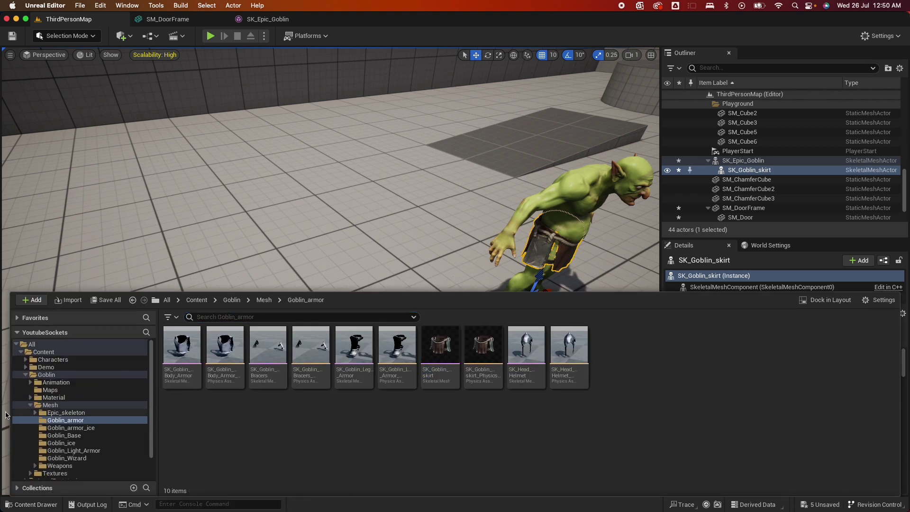
left_click(27, 375)
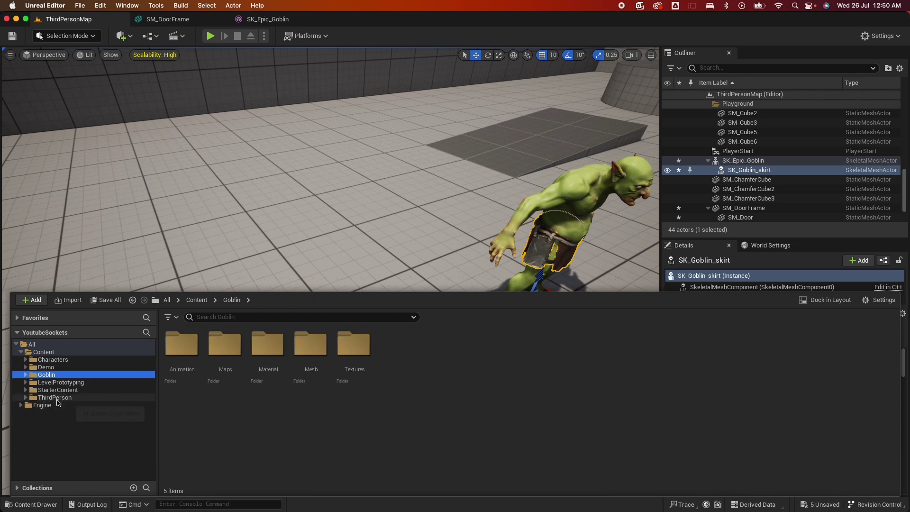
left_click(71, 398)
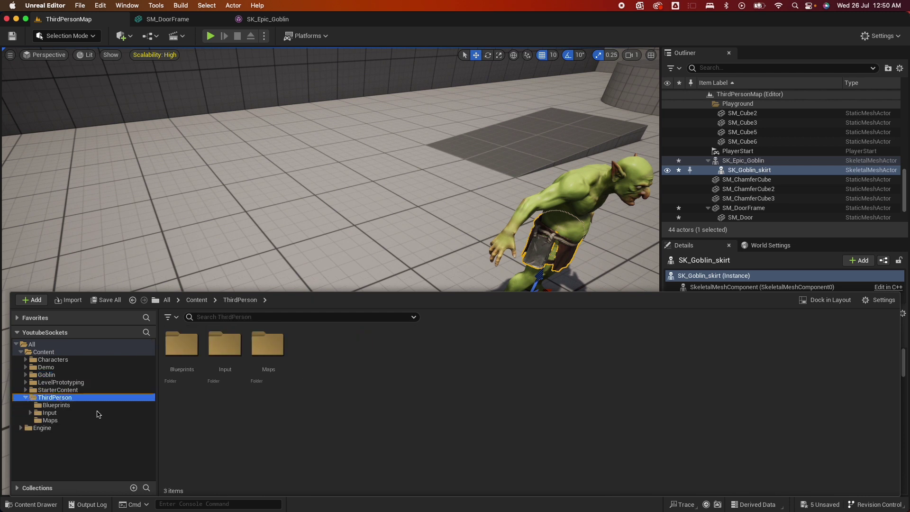
left_click(66, 405)
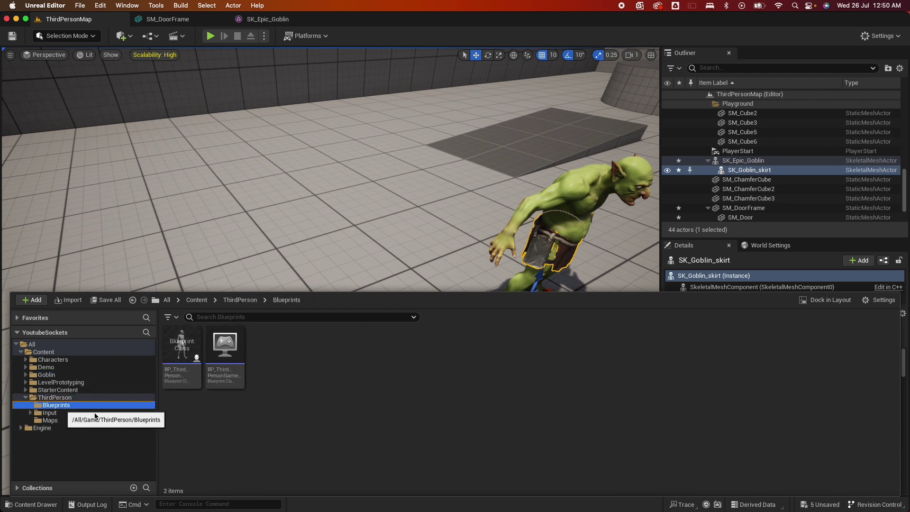
left_click(183, 353)
double_click(193, 363)
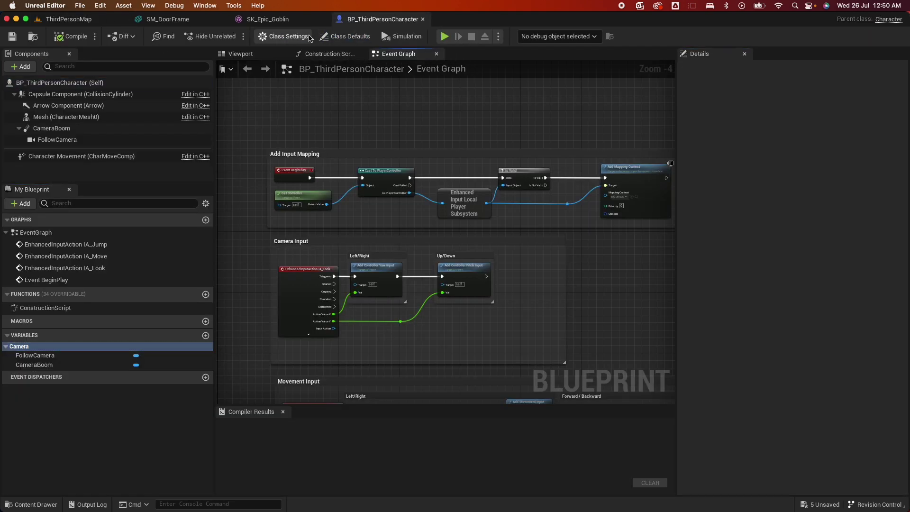
left_click(241, 54)
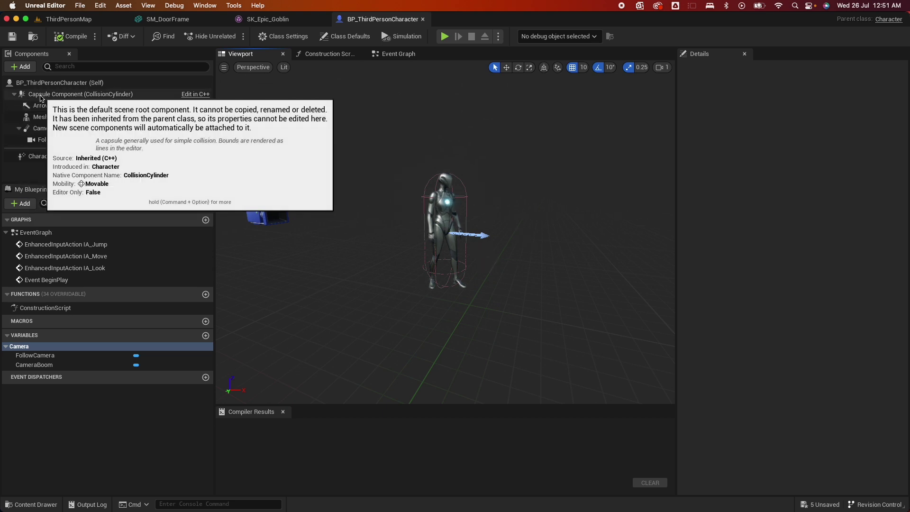
Step: Add a Static Mesh component under the character's Mesh component and assign SM_Lamp_Ceiling to it
left_click(21, 68)
type("static")
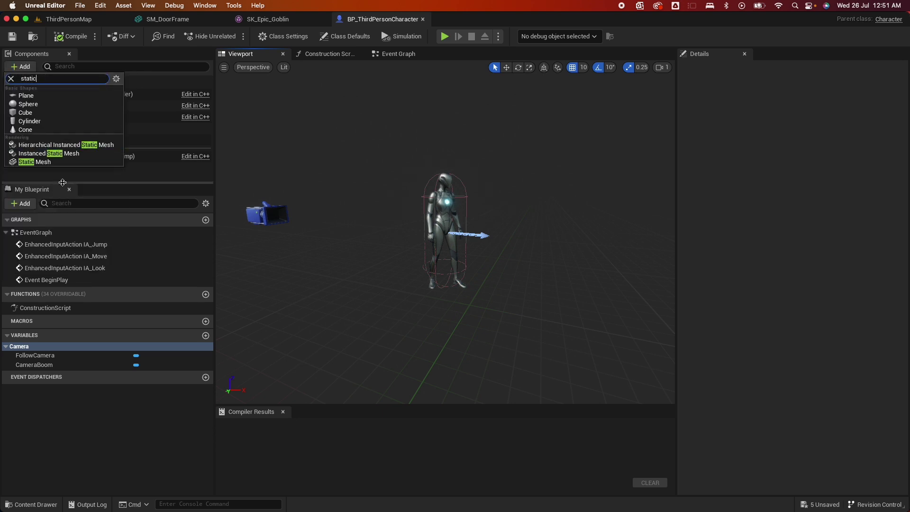
left_click(42, 162)
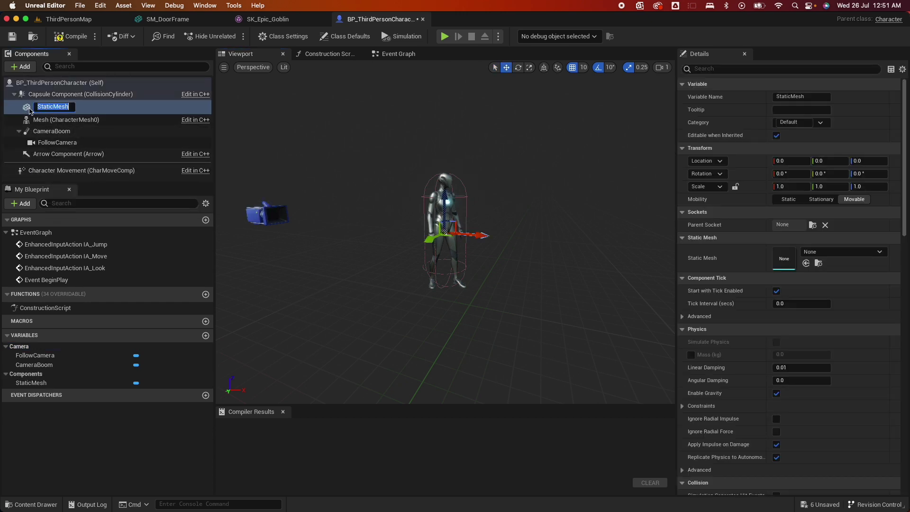
left_click_drag(50, 106, 39, 117)
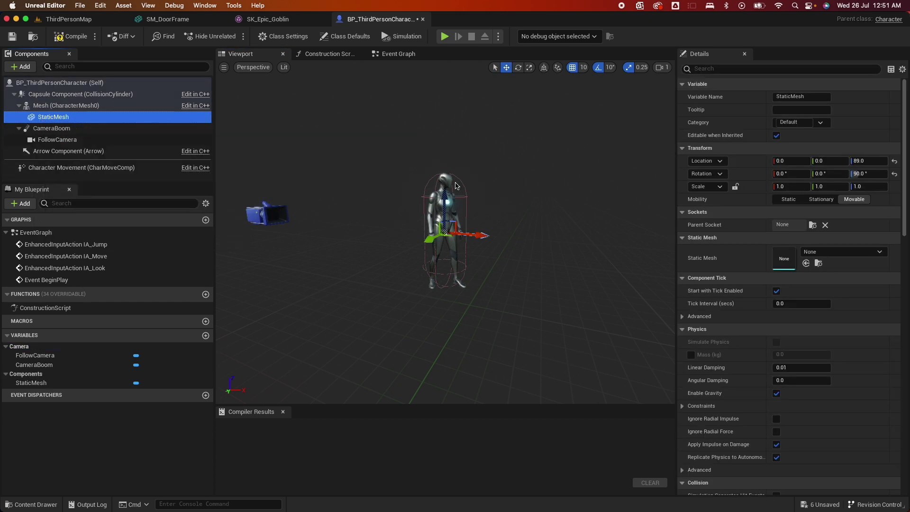
left_click(857, 254)
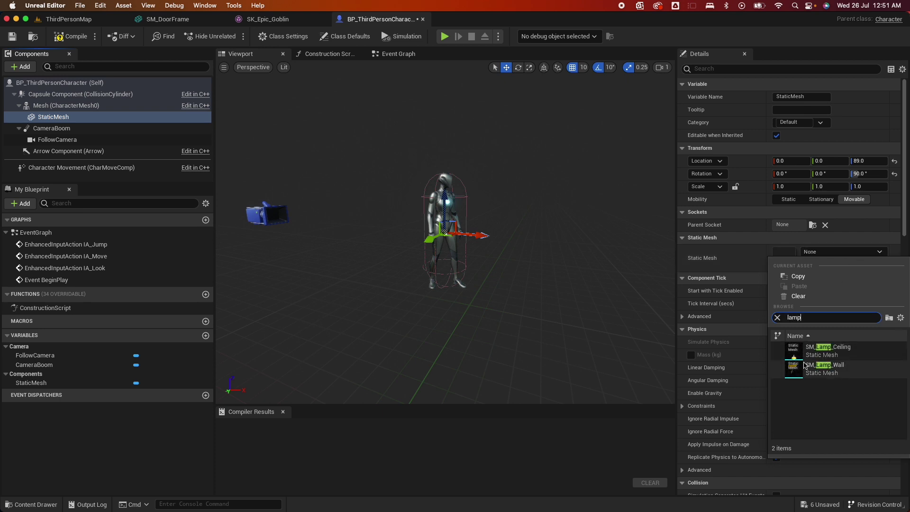
left_click(806, 350)
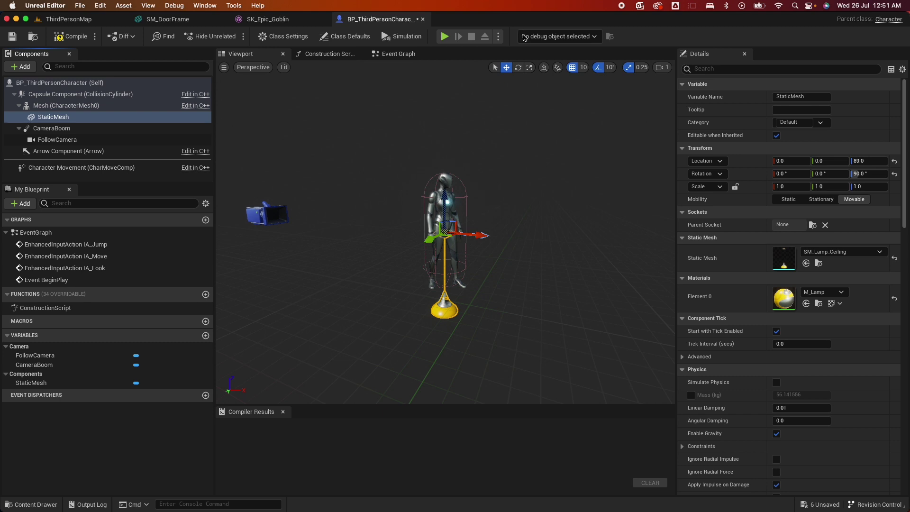
Step: Try rotating the lamp to point upward at about 180°, 20°, -90°, and delete its StaticMesh component
left_click(519, 69)
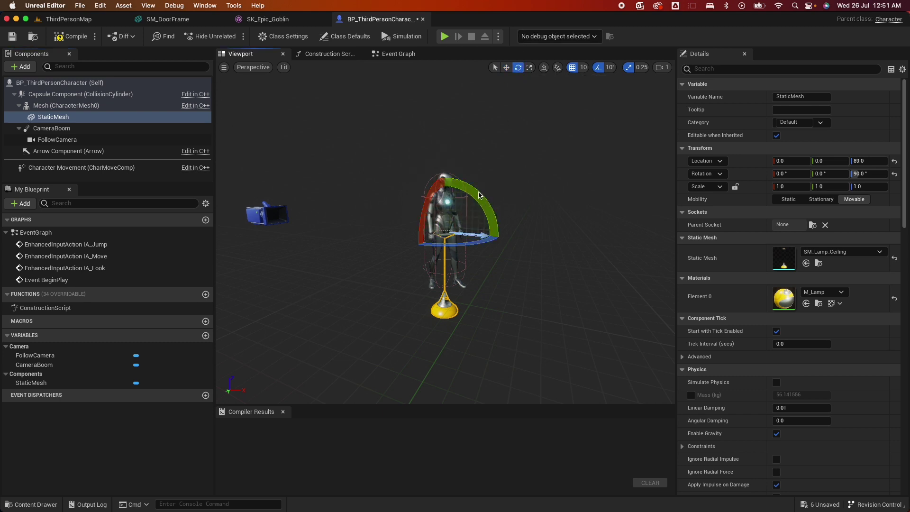
left_click_drag(524, 161, 417, 192)
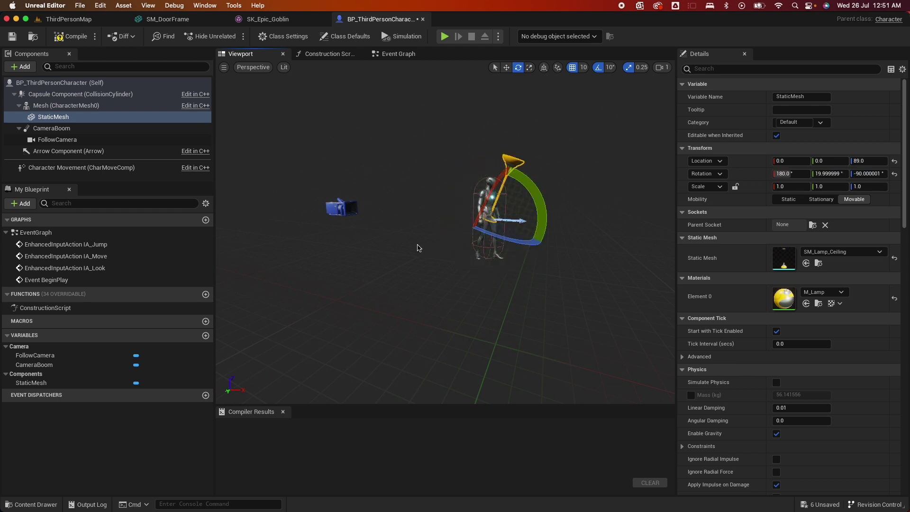
right_click_drag(416, 191, 416, 191)
mouse_move(413, 242)
left_mouse_down()
mouse_move(398, 180)
mouse_move(413, 242)
left_mouse_up()
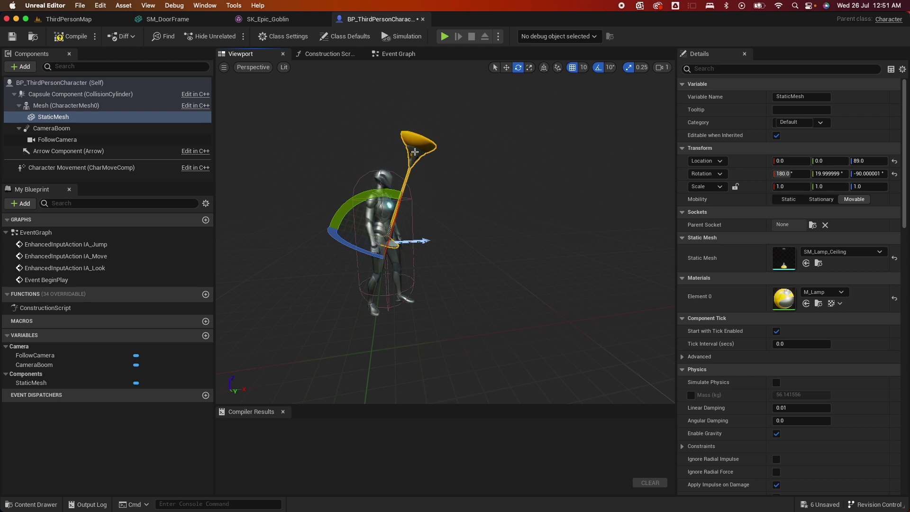
key("Delete")
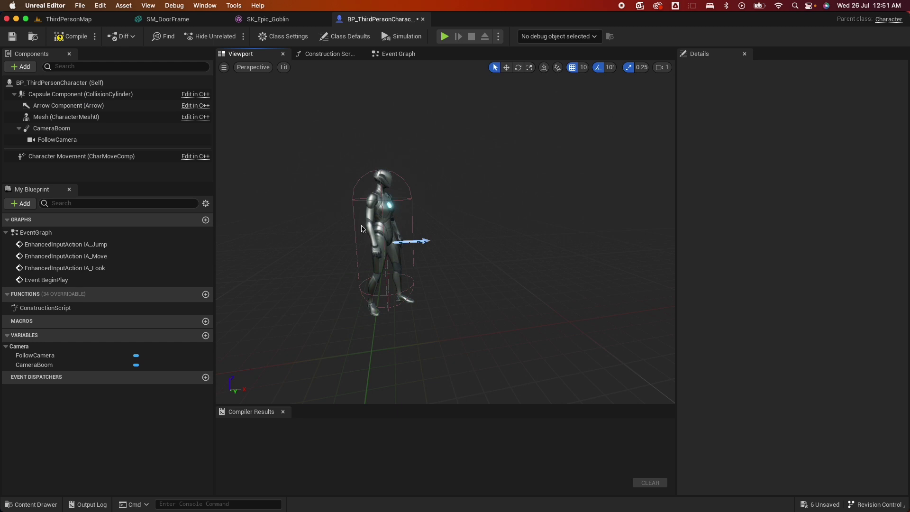
Step: Open the SKM_Manny skeletal mesh from the Characters/Mannequins/Meshes folder
left_click(31, 504)
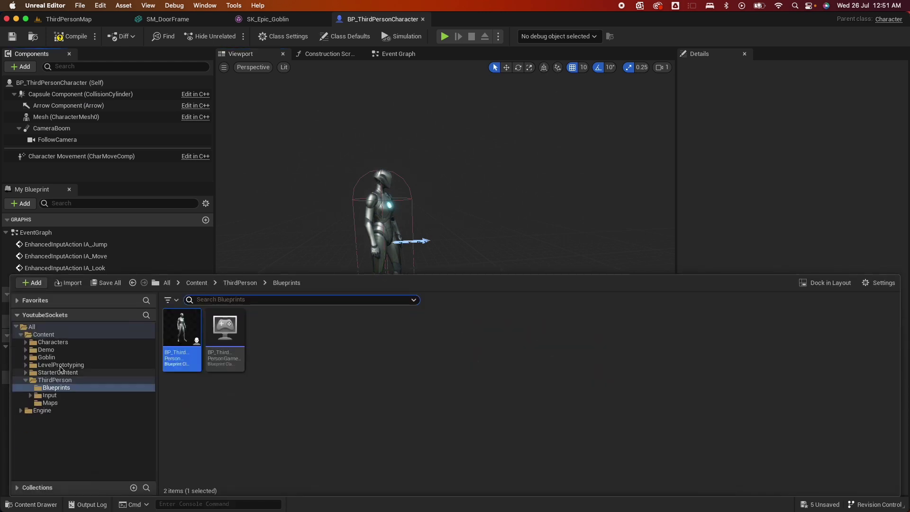
left_click(52, 342)
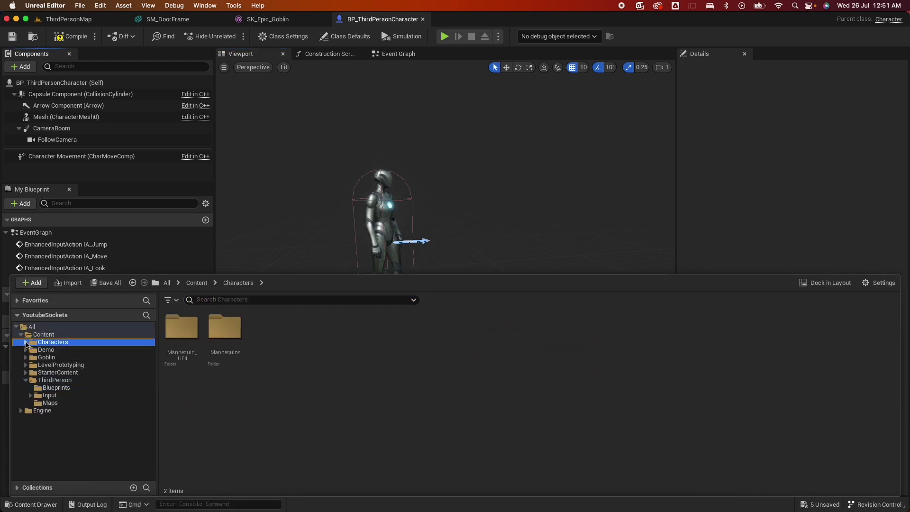
left_click(26, 342)
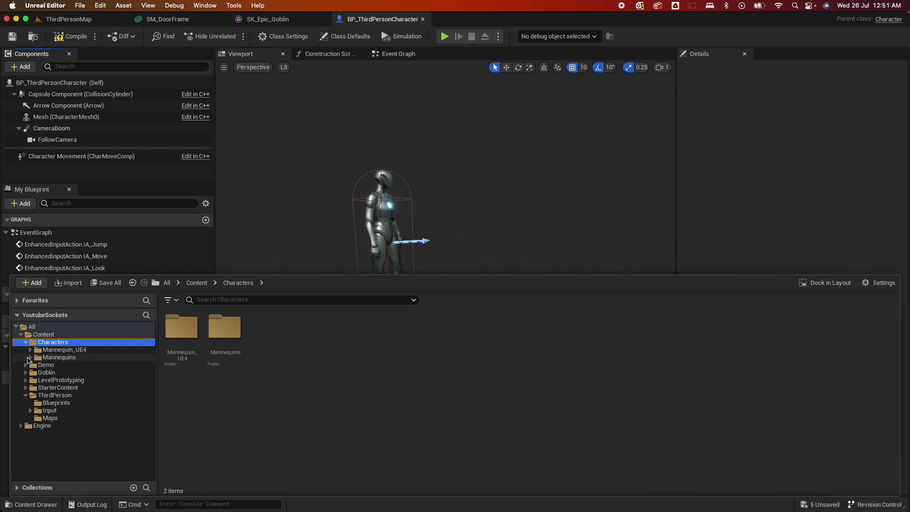
left_click(30, 358)
left_click(59, 358)
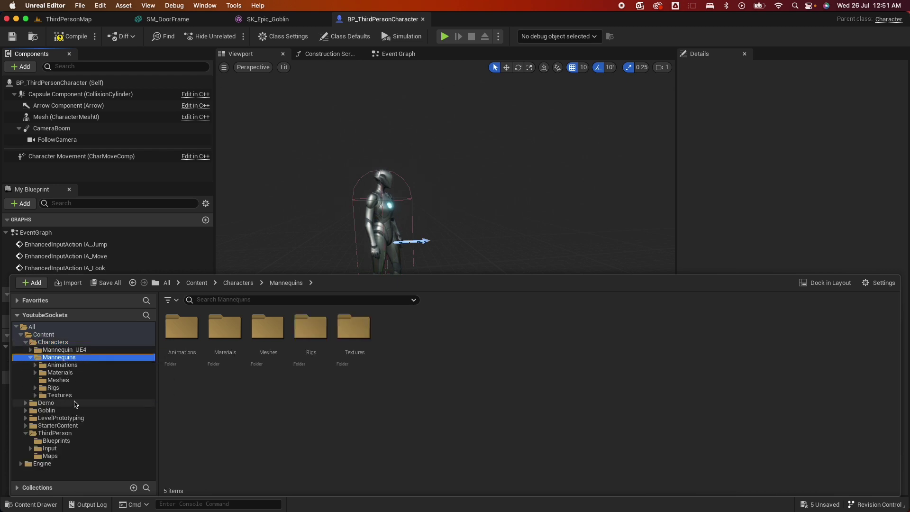
left_click(60, 381)
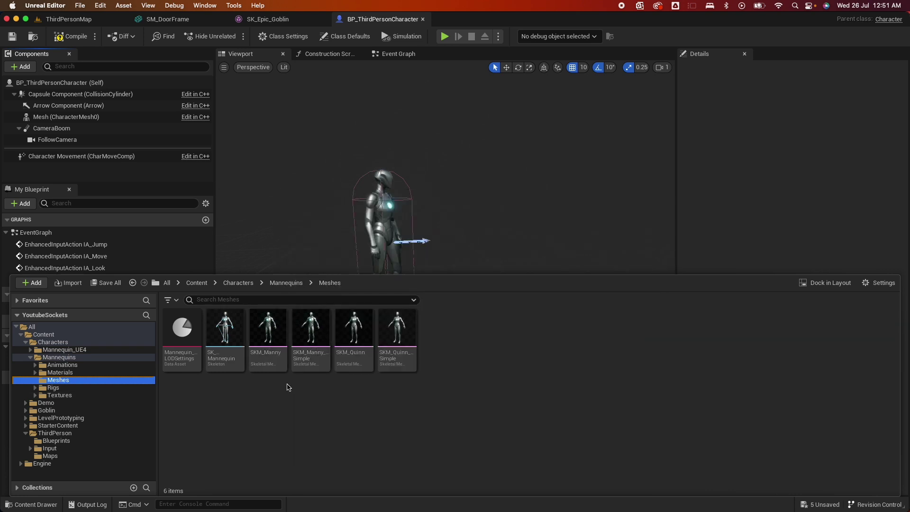
left_click(263, 325)
double_click(262, 323)
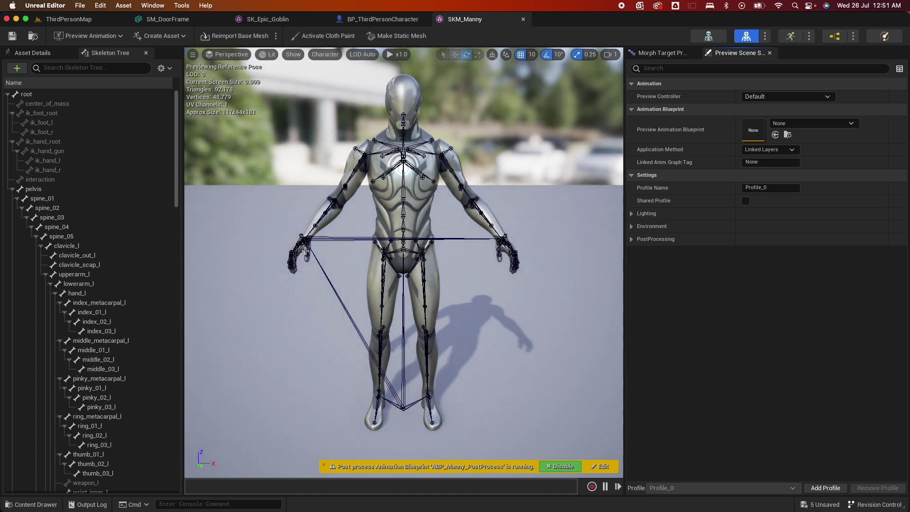
Step: Add a socket to Manny's hand_r bone and select it
left_click(304, 243)
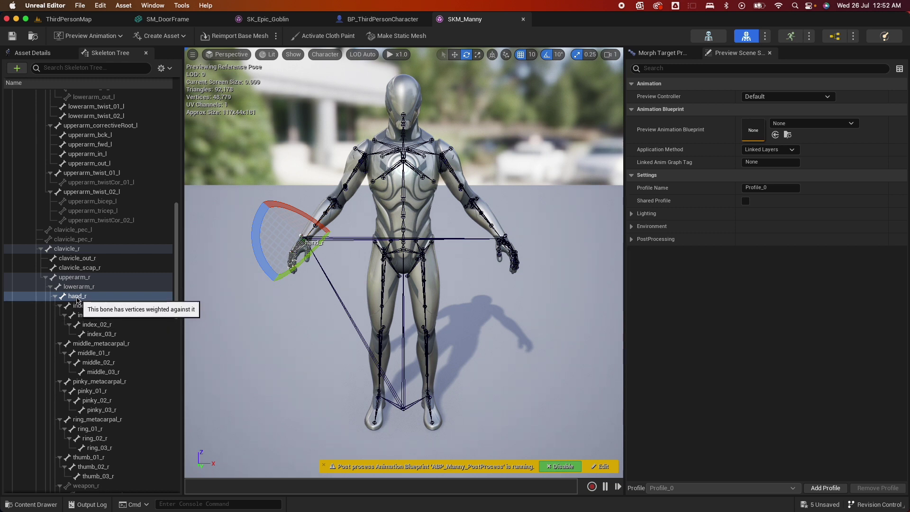
right_click(77, 297)
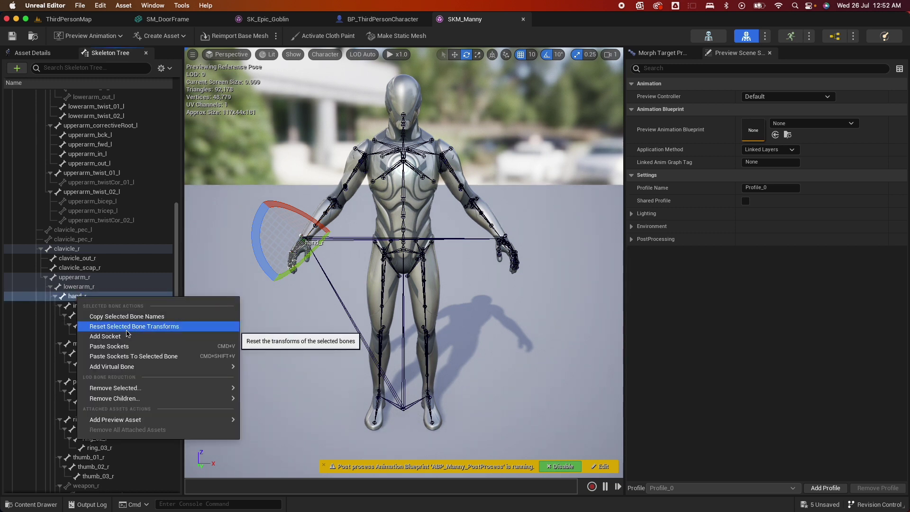
left_click(124, 337)
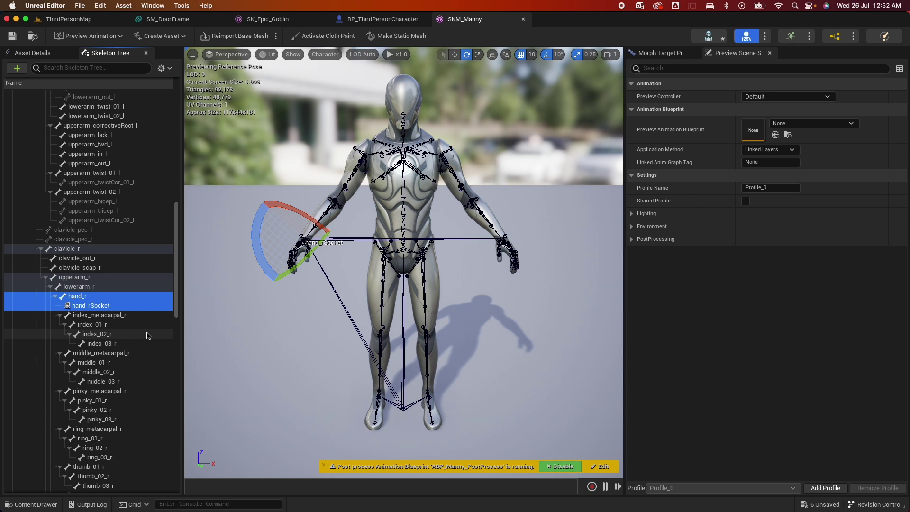
left_click(97, 308)
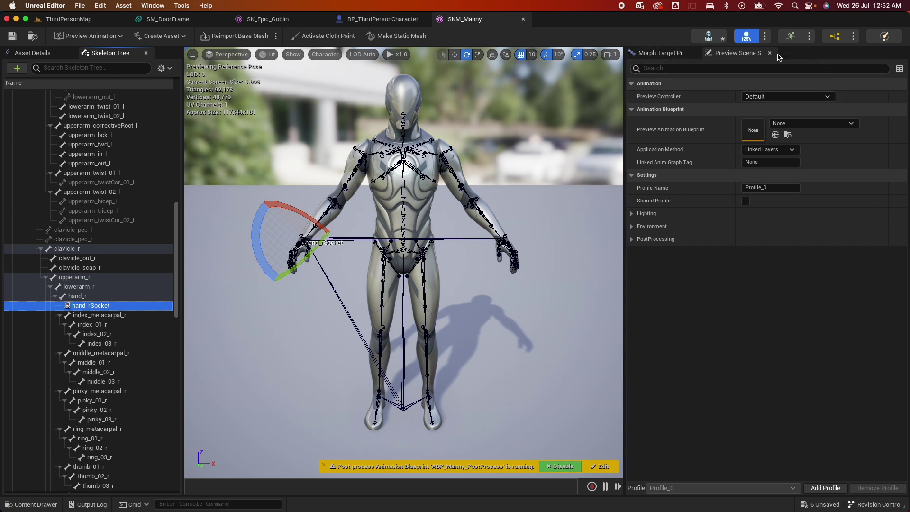
Step: Show the details of the new socket on hand_r and rename it handSocket
left_click(157, 5)
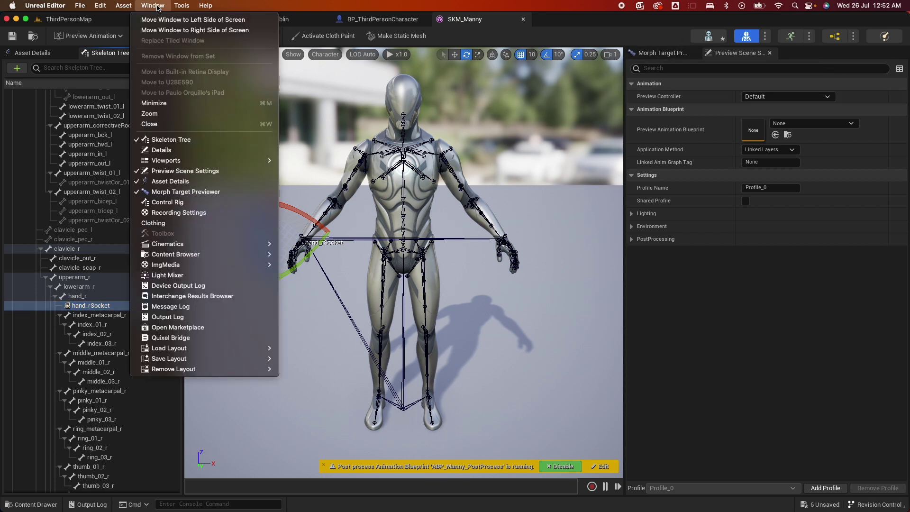
left_click(169, 150)
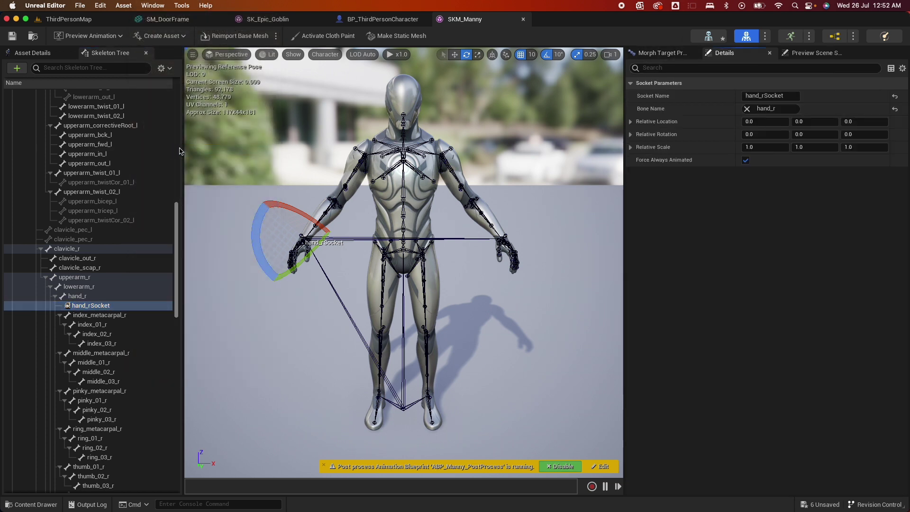
left_click(764, 95)
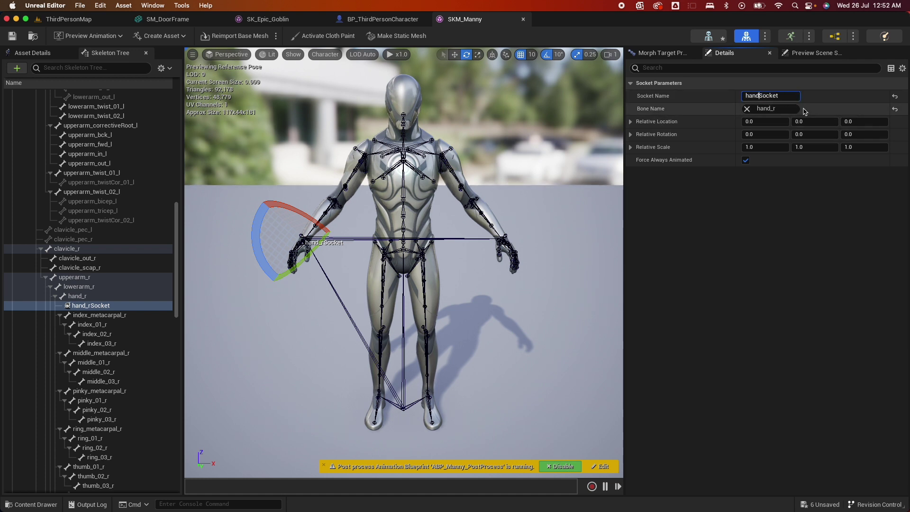
key("Return")
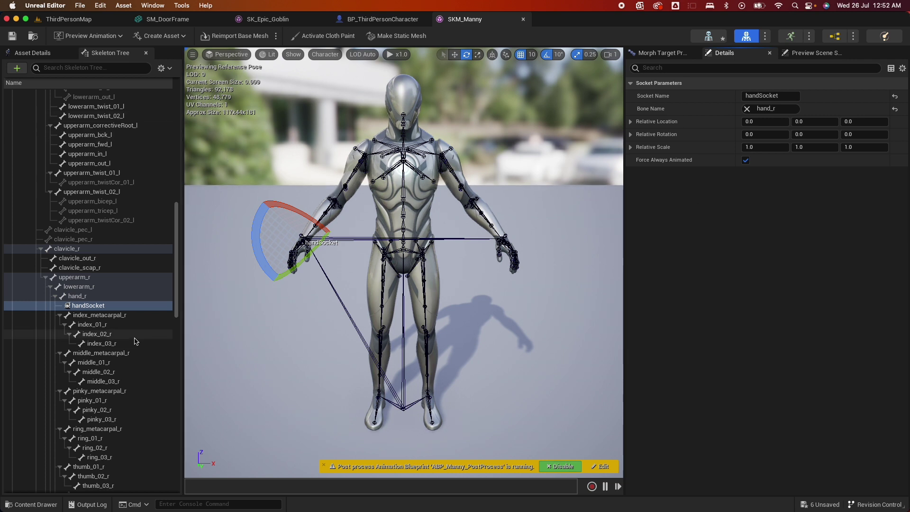
Step: Add the SM_Axe static mesh as a preview asset on handSocket
right_click(89, 308)
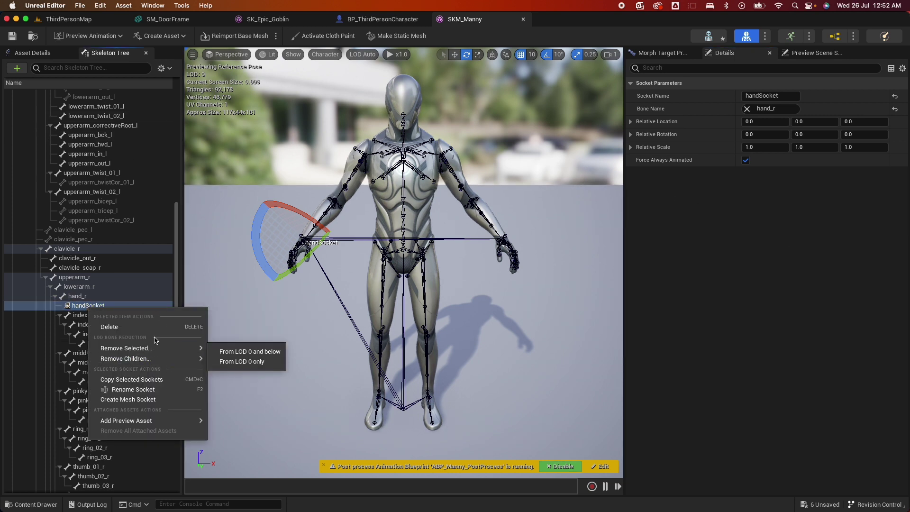
mouse_move(142, 420)
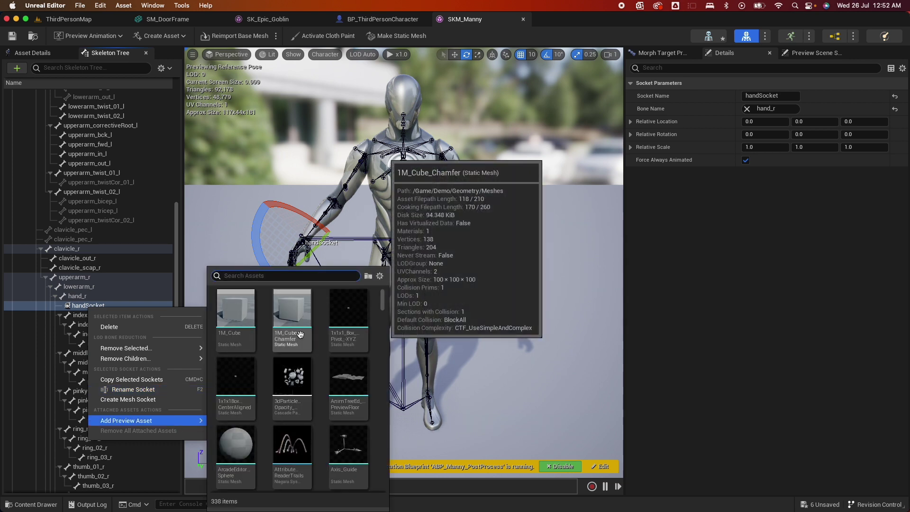
type("axe")
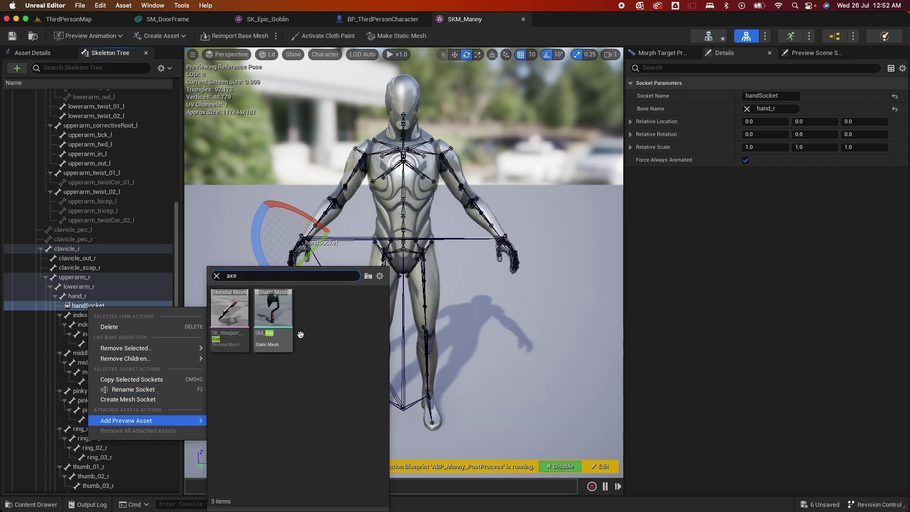
left_click(277, 323)
Step: Rotate handSocket to a relative rotation of 0, -10, 0 and turn off rotation snapping
left_click_drag(298, 342, 256, 346)
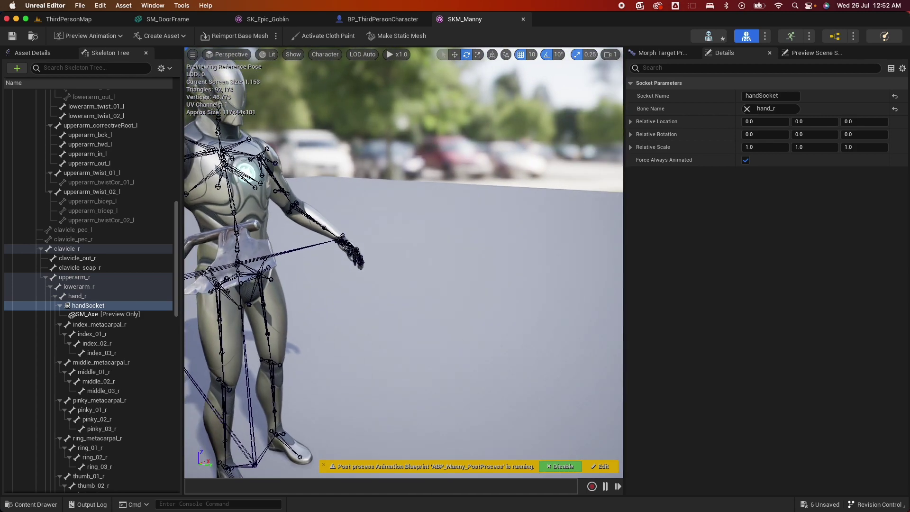
middle_click_drag(305, 365, 472, 263)
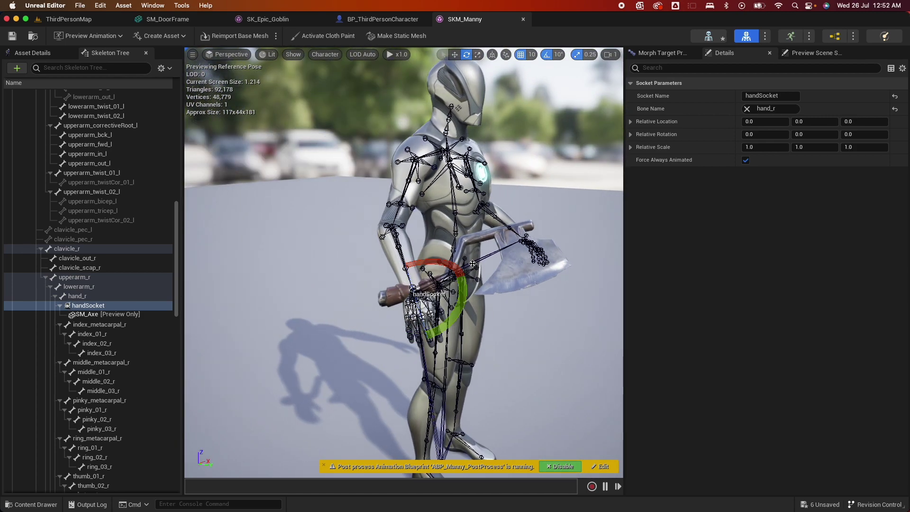
left_click(471, 239)
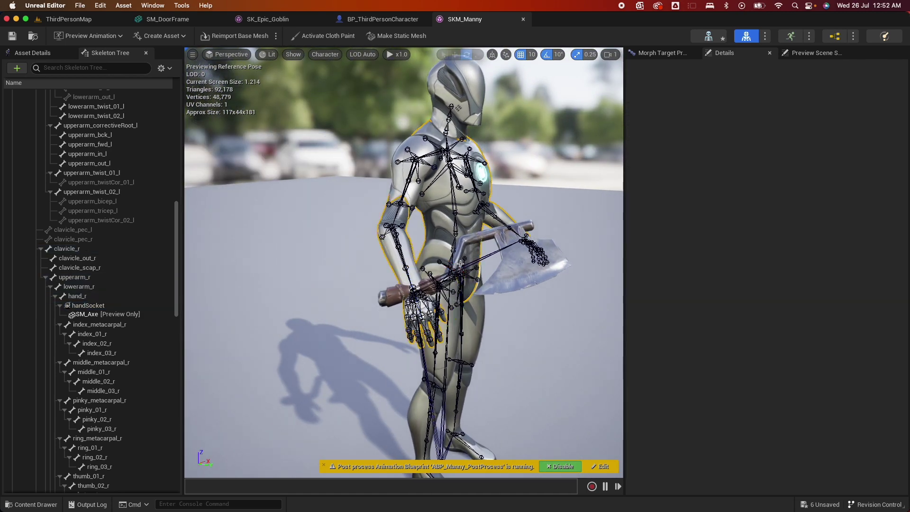
left_click(516, 258)
left_click_drag(456, 312, 454, 314)
left_click(548, 54)
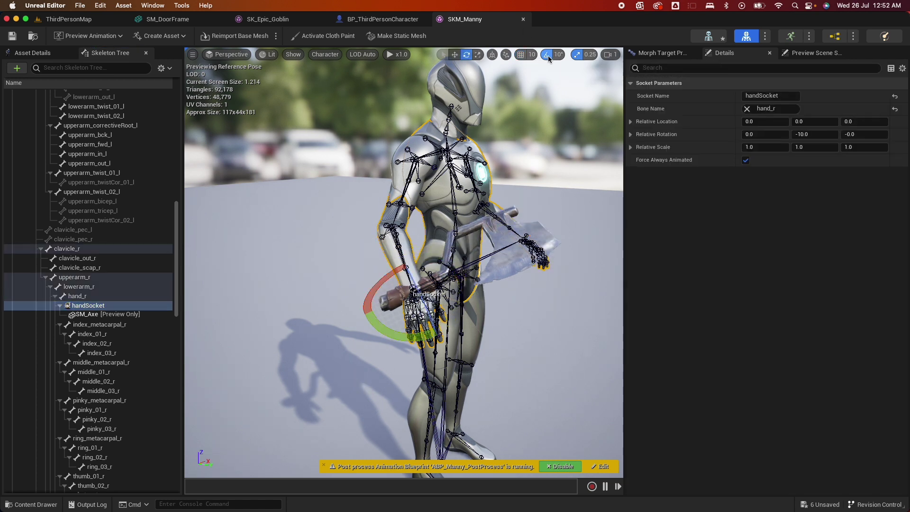
Step: Move handSocket to about -11.2, 3.6, 2.0 so the axe handle sits in Manny's right hand, and save the asset
left_click(454, 55)
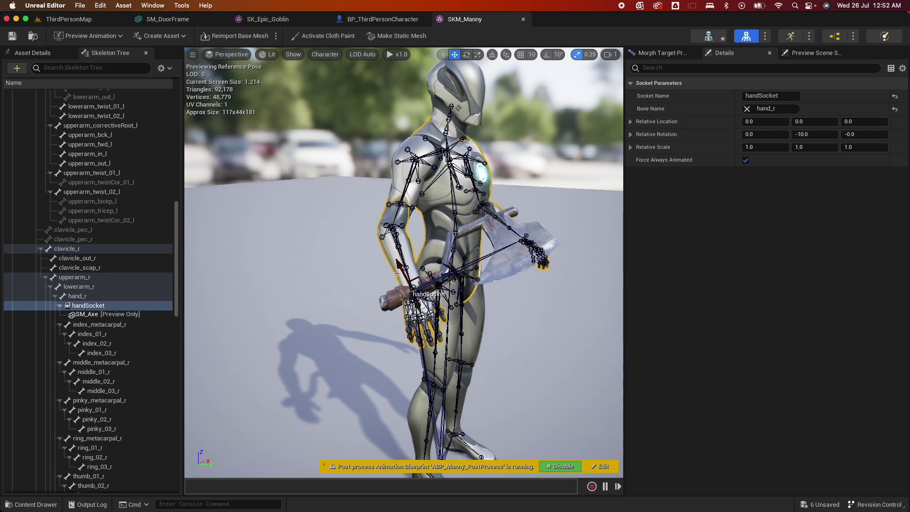
left_click_drag(451, 315, 475, 351)
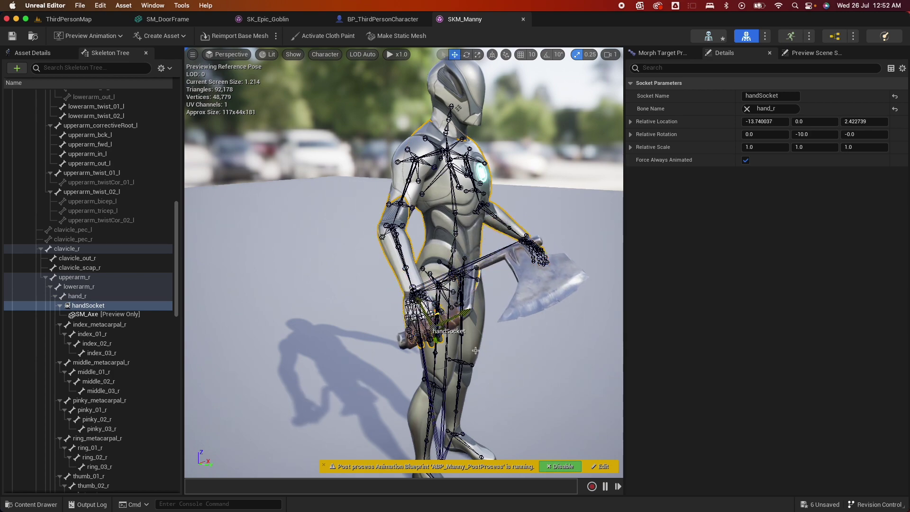
right_click_drag(541, 377, 498, 358)
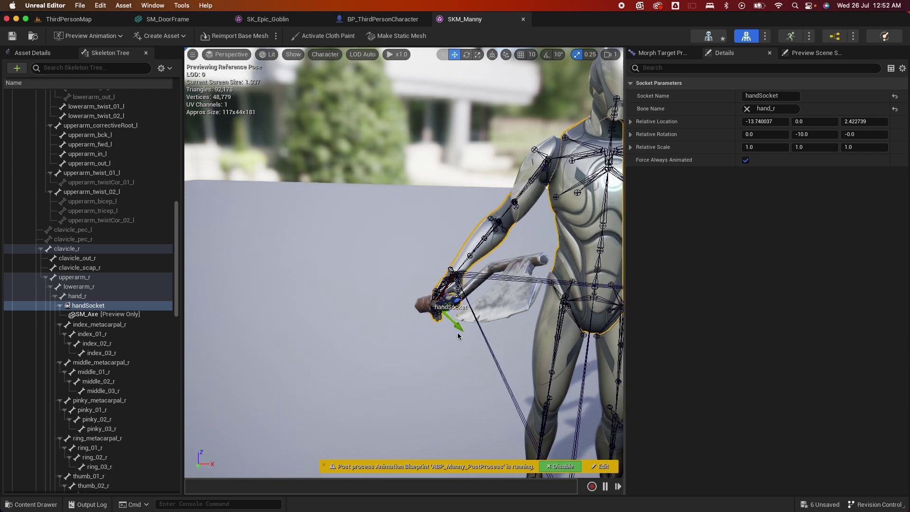
left_click_drag(455, 327, 460, 329)
right_click_drag(432, 351, 411, 352)
left_click_drag(353, 412, 361, 423)
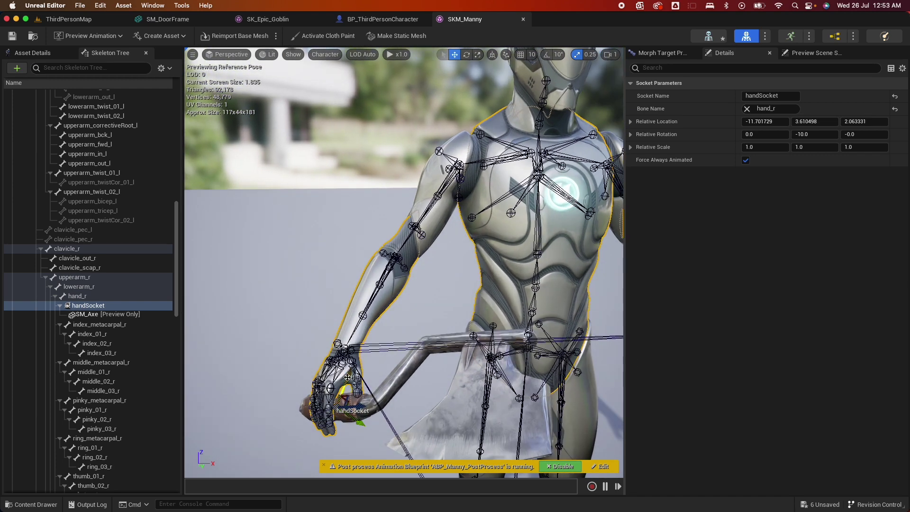
left_click_drag(347, 378, 349, 375)
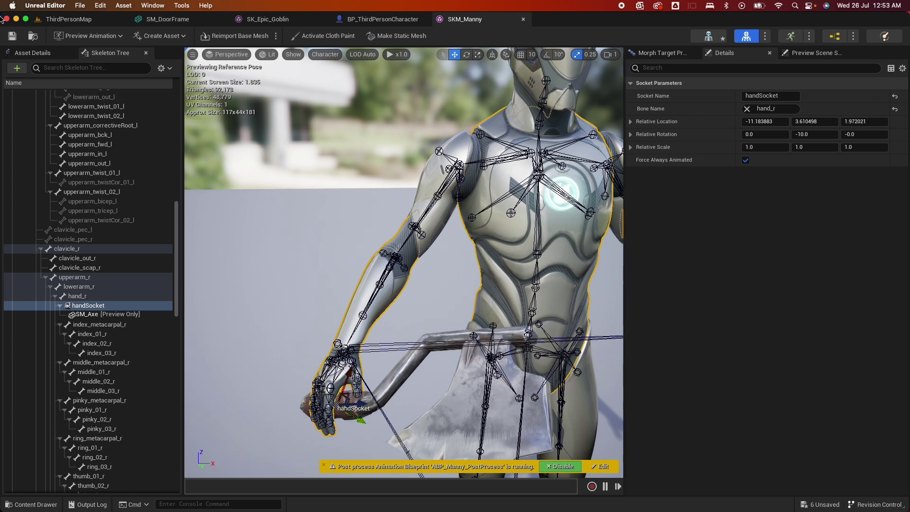
left_click(12, 35)
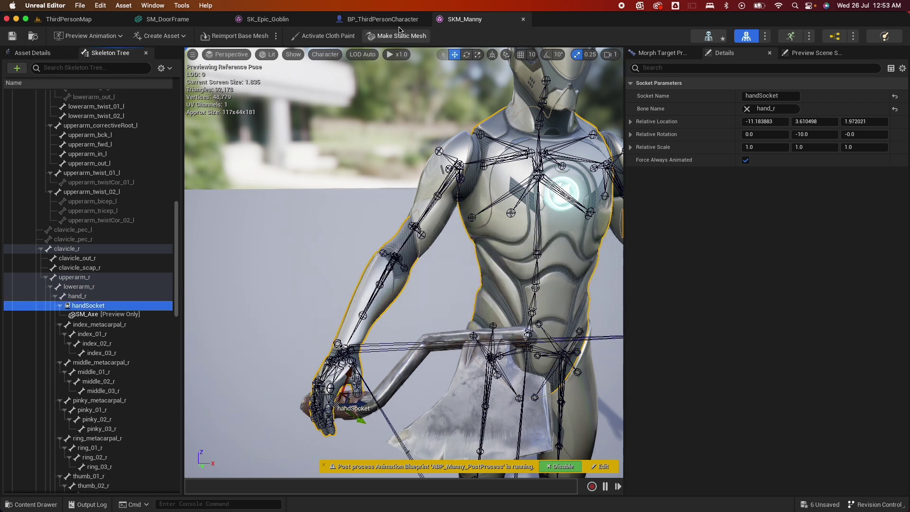
Step: In BP_ThirdPersonCharacter, add a Static Mesh component named weapon under the character's Mesh
left_click(372, 20)
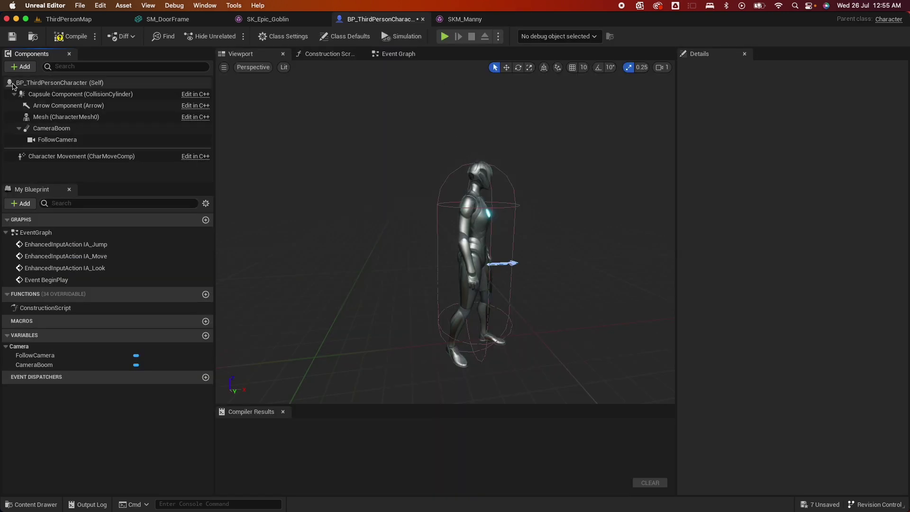
left_click(54, 119)
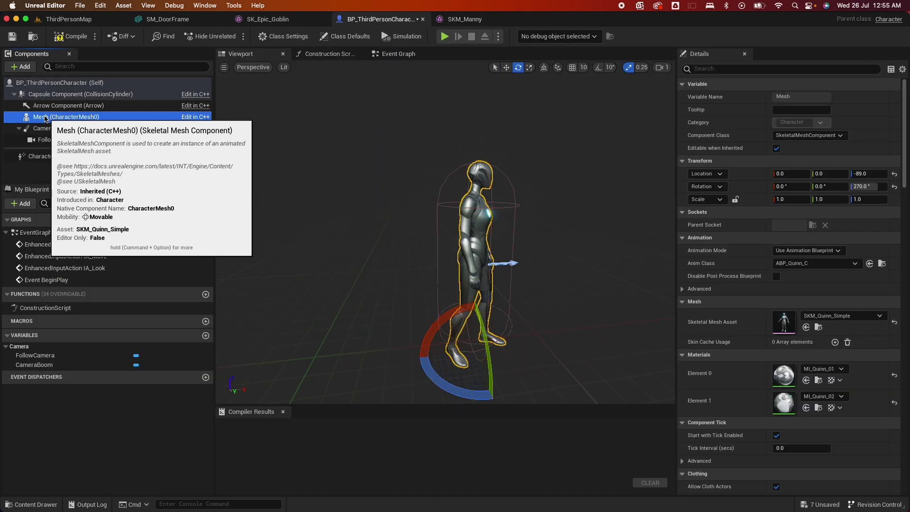
left_click(24, 67)
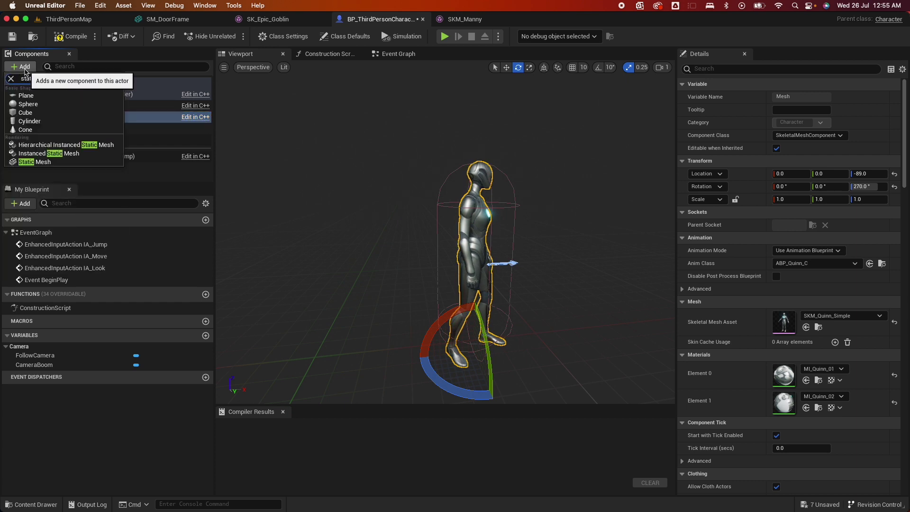
left_click(35, 153)
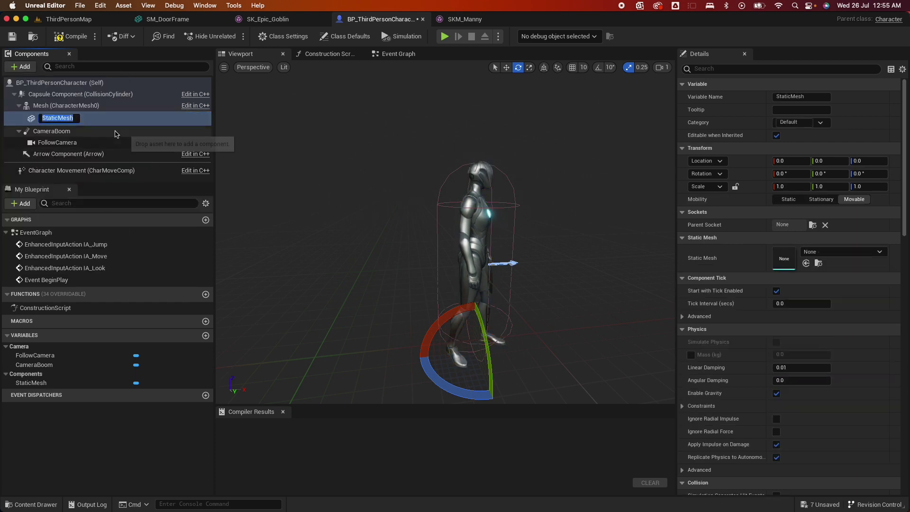
type("weapon")
key("Return")
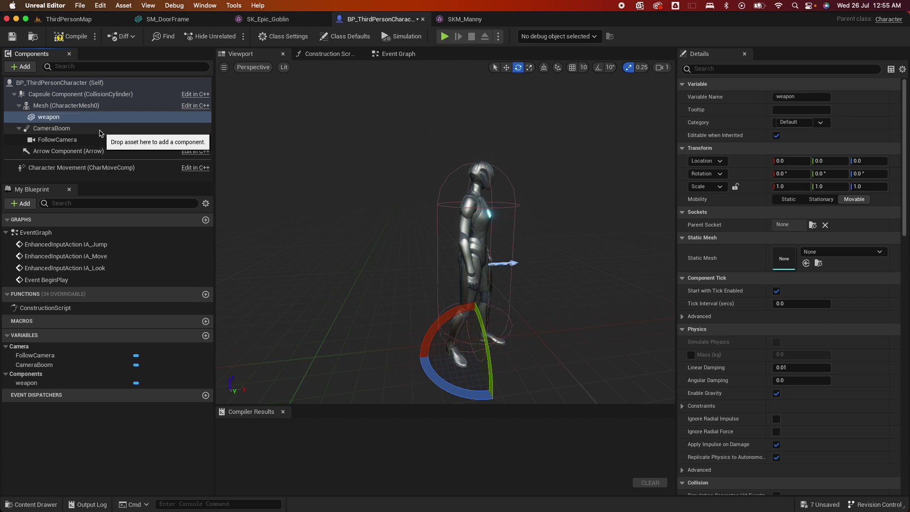
Step: Assign the SM_Axe static mesh to the weapon component
left_click(48, 116)
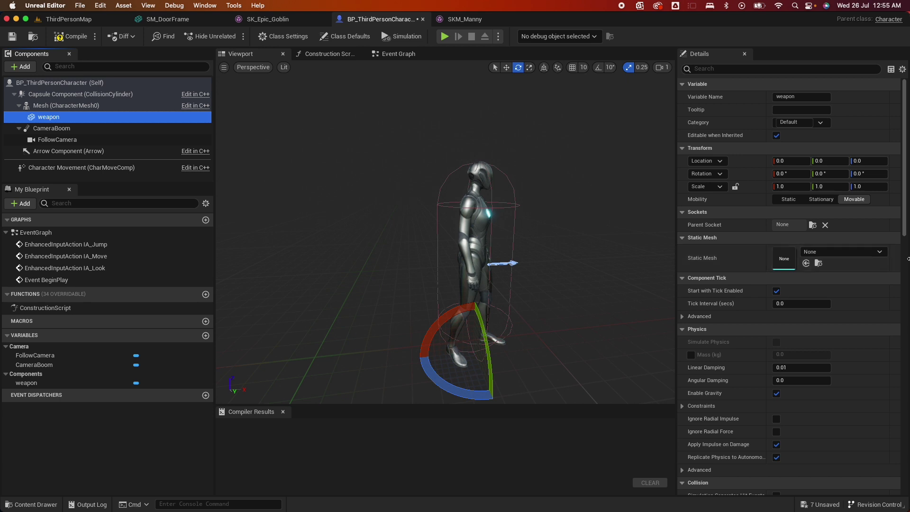
left_click(842, 255)
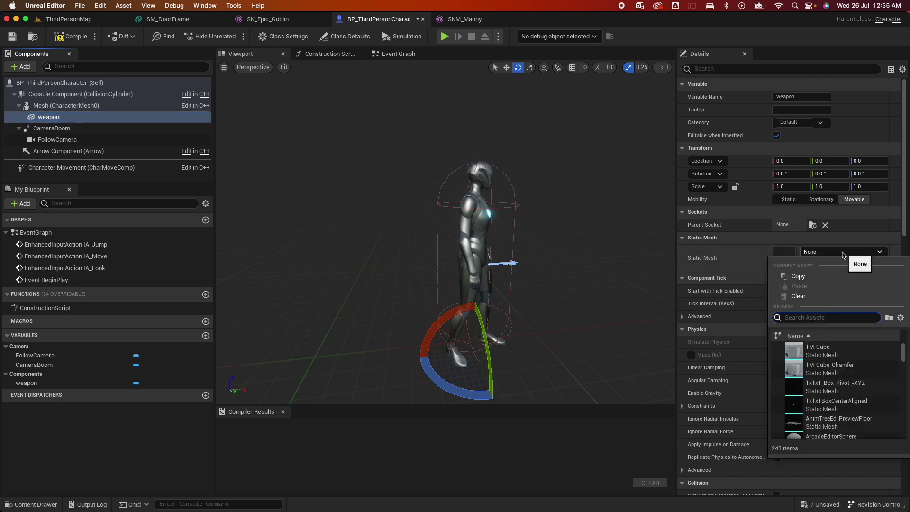
type("axe")
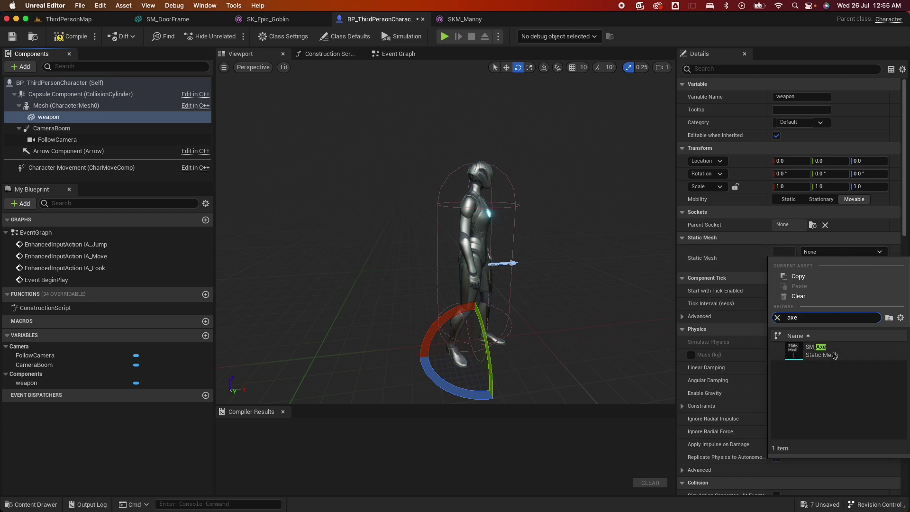
left_click(834, 355)
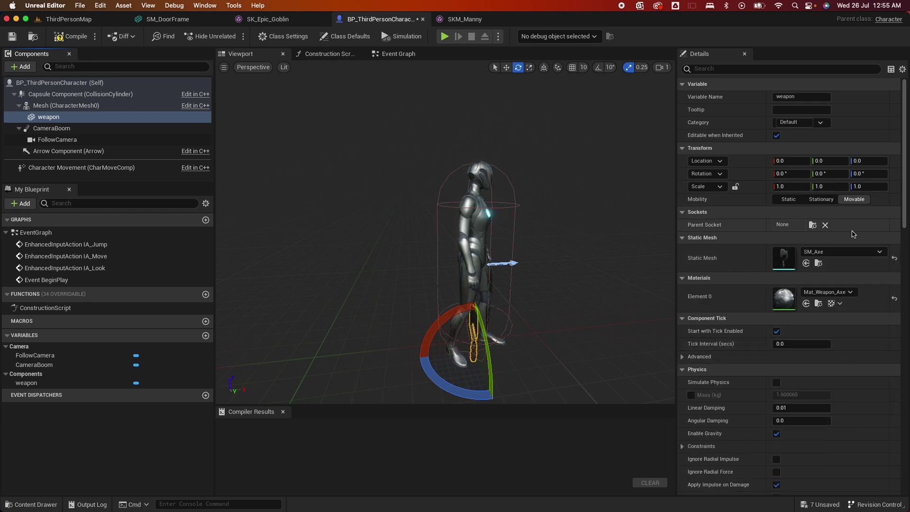
Step: Set the weapon component's parent socket to handSocket and compile the blueprint
left_click(812, 225)
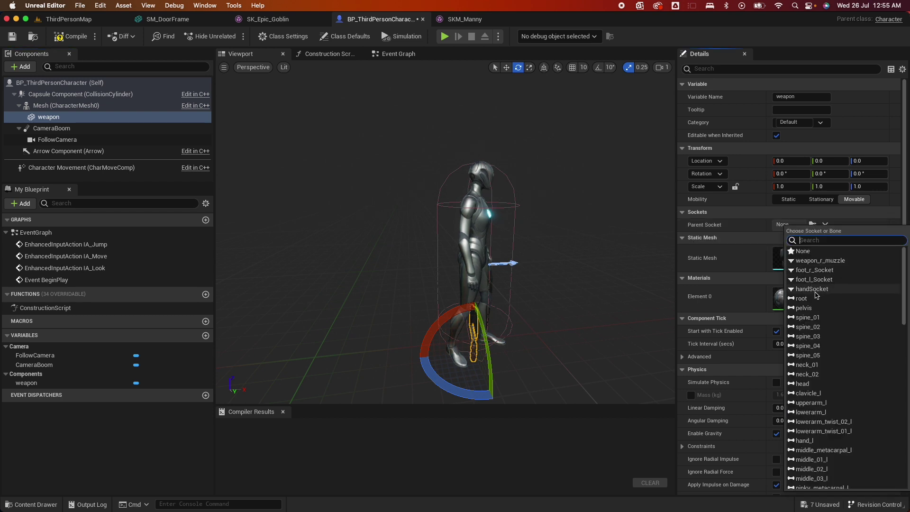
left_click(812, 289)
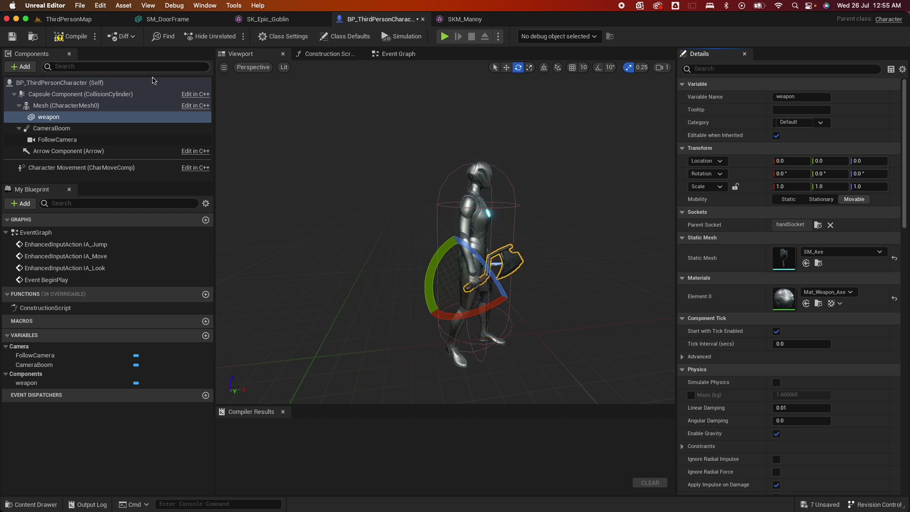
left_click(66, 37)
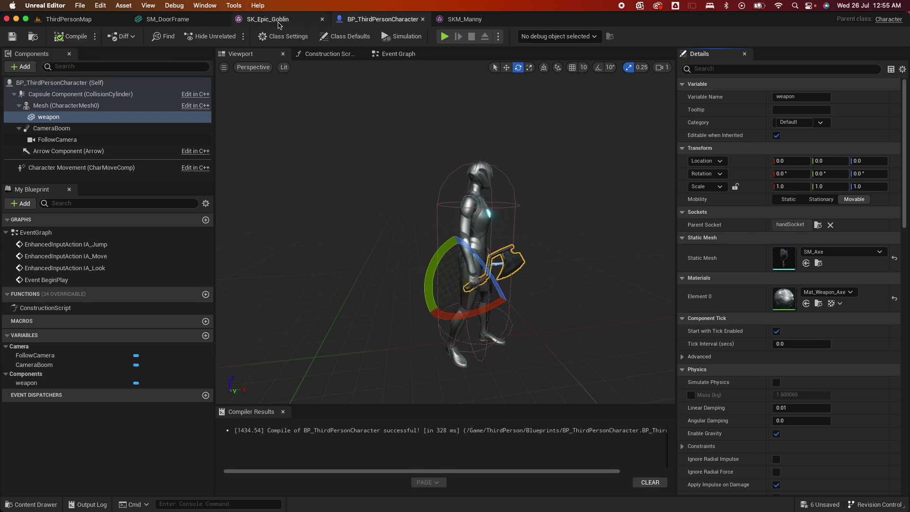
Step: Play ThirdPersonMap and walk the character around to check the axe in its hand
left_click(69, 20)
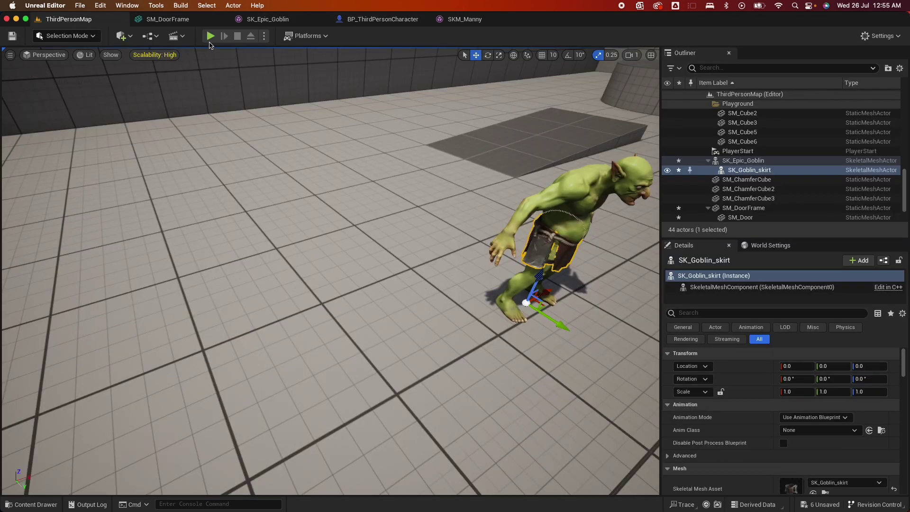
left_click(211, 38)
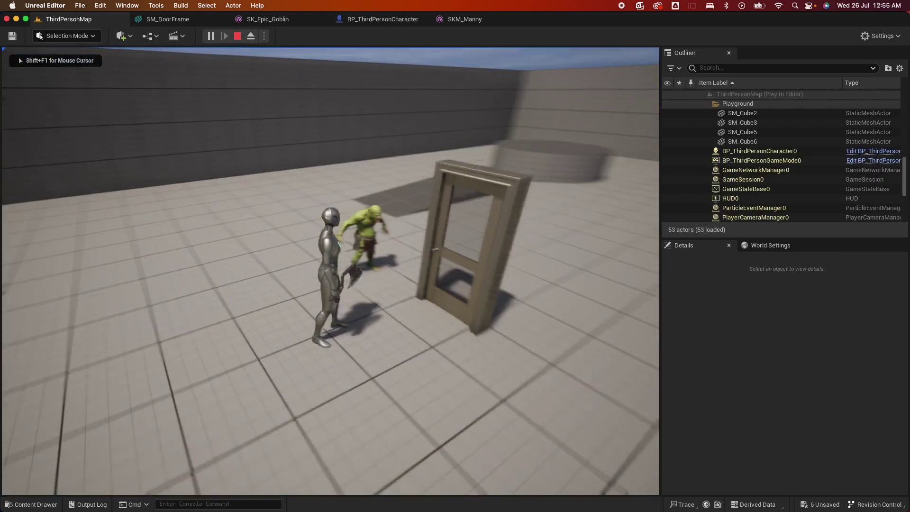
key("w")
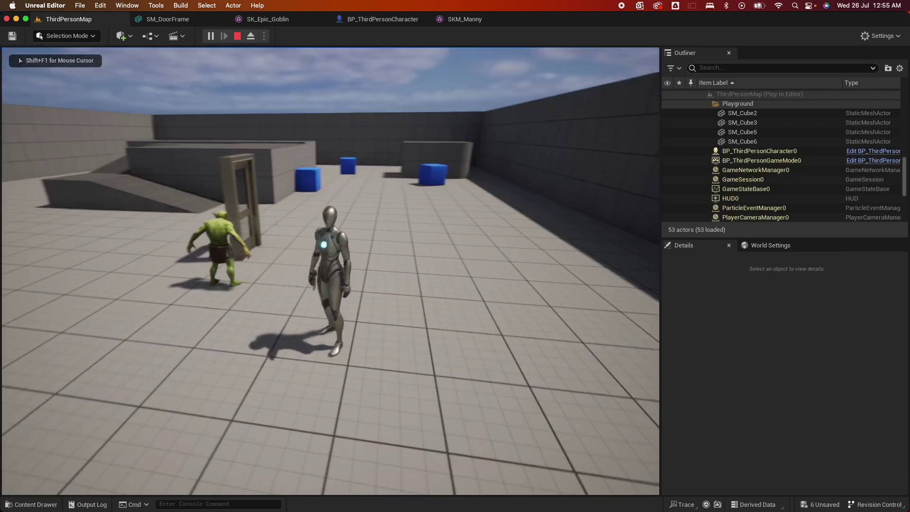
key("w")
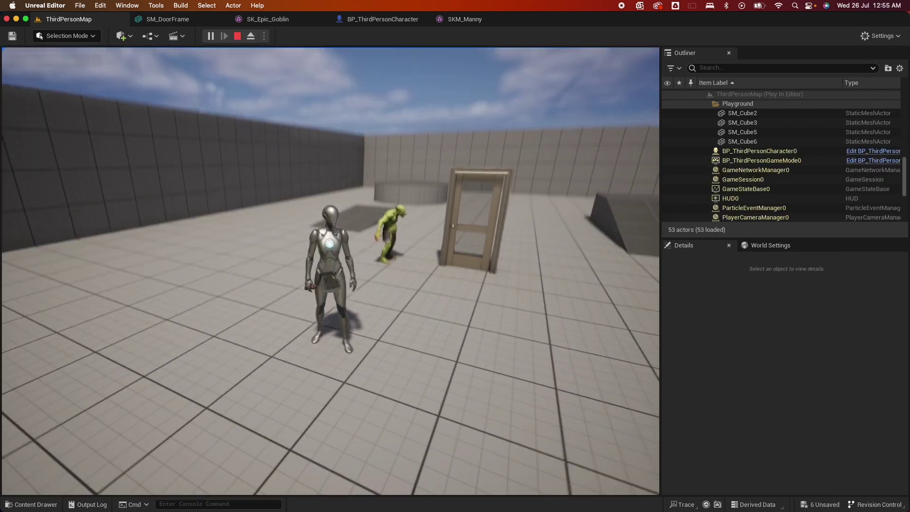
key("w")
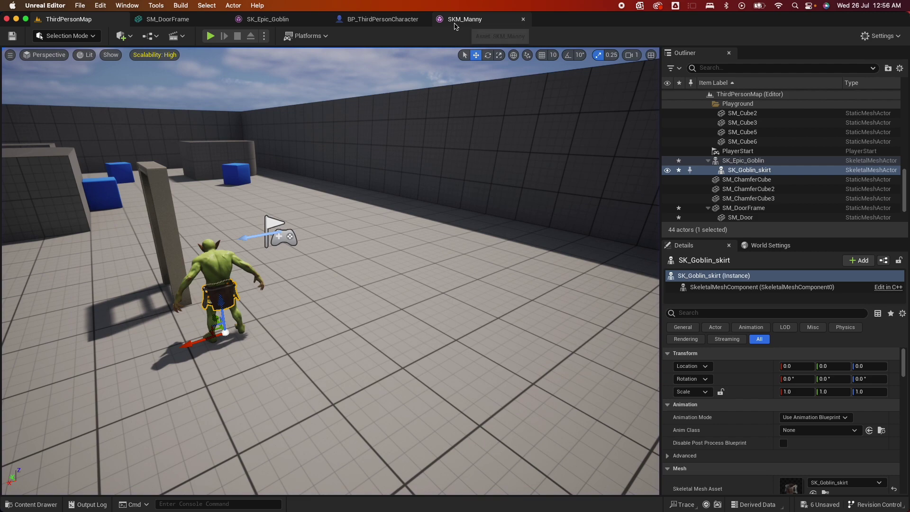
Step: In SKM_Manny, add a socket to the spine_05 bone on the upper back
left_click(464, 19)
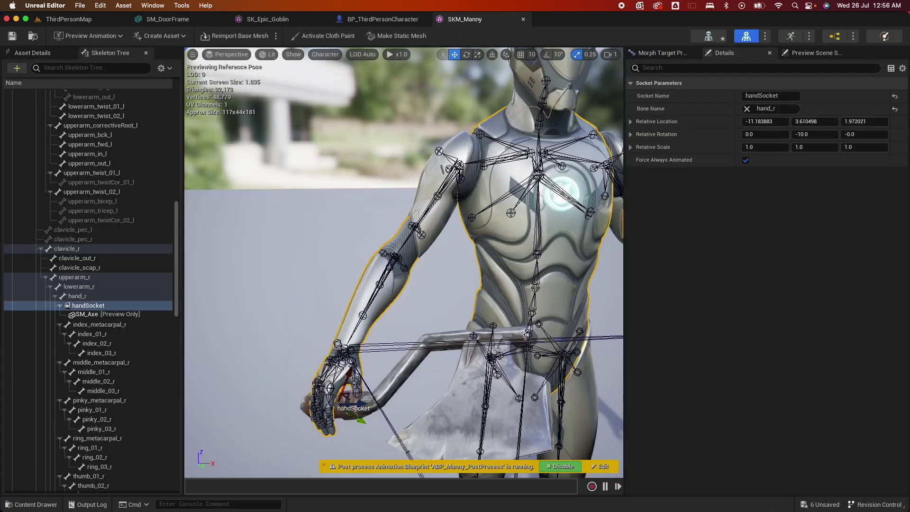
left_click_drag(331, 282, 407, 247)
left_click_drag(303, 256, 265, 208)
scroll(263, 235, "up", 4)
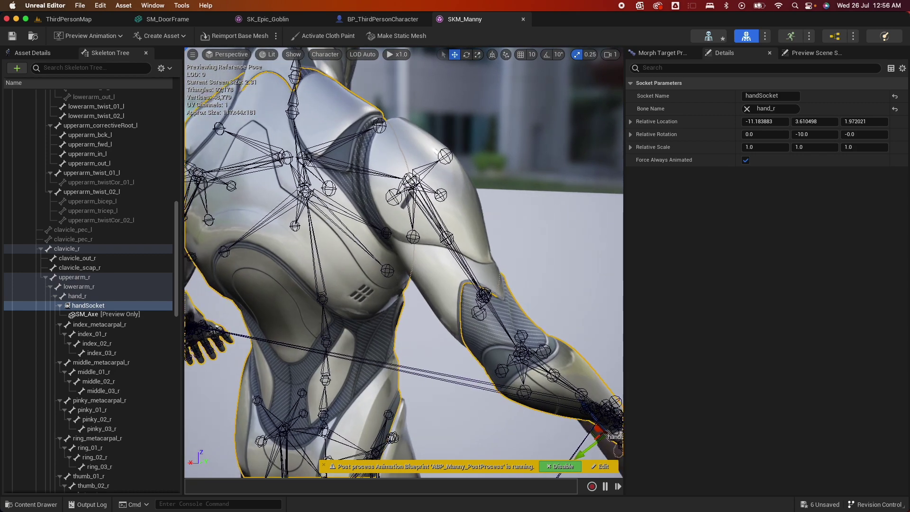
left_click(303, 197)
middle_click_drag(304, 197, 394, 213)
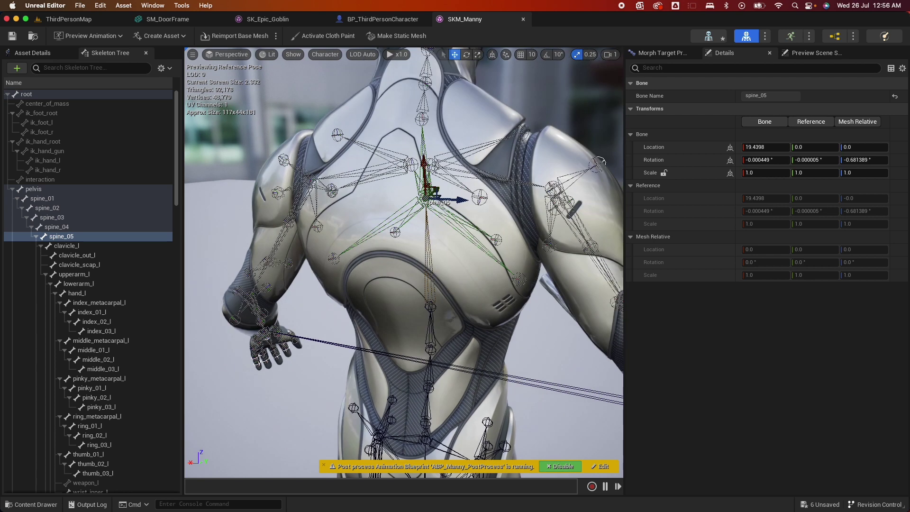
right_click(62, 238)
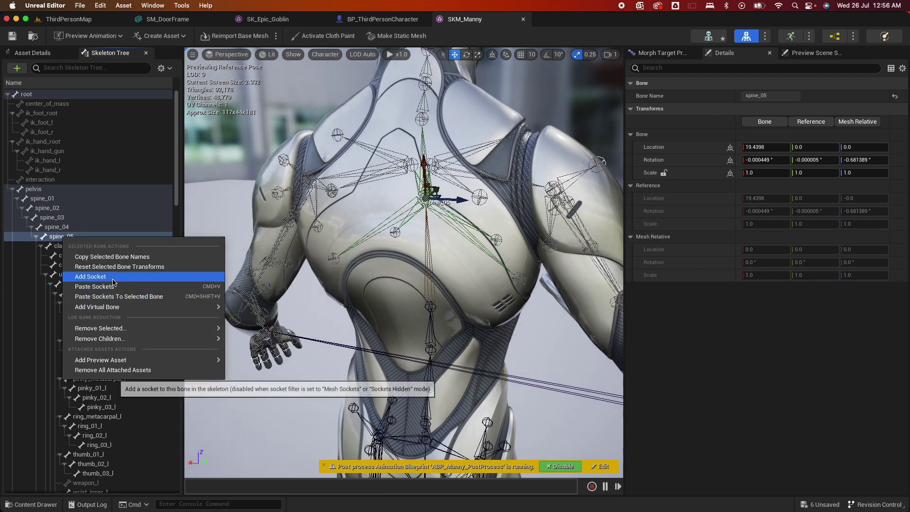
left_click(112, 278)
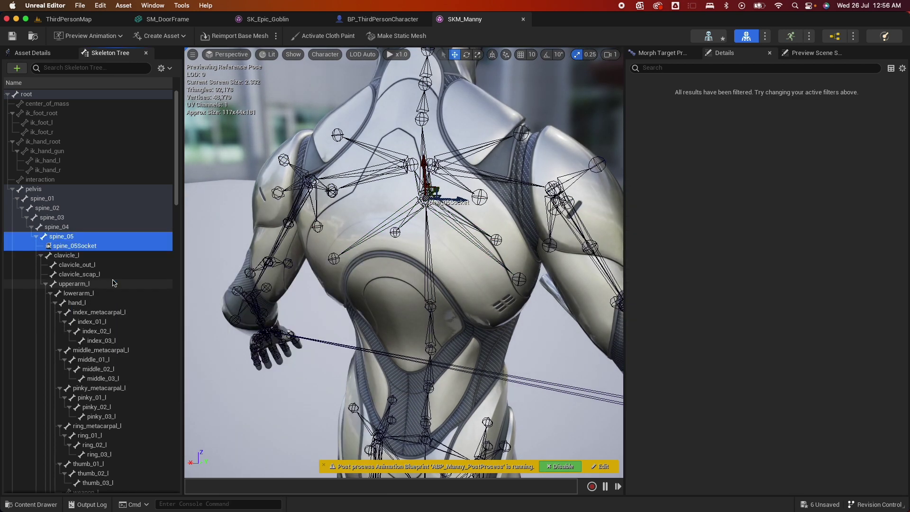
Step: Add the SM_Axe static mesh as a preview asset on spine_05Socket
right_click(91, 246)
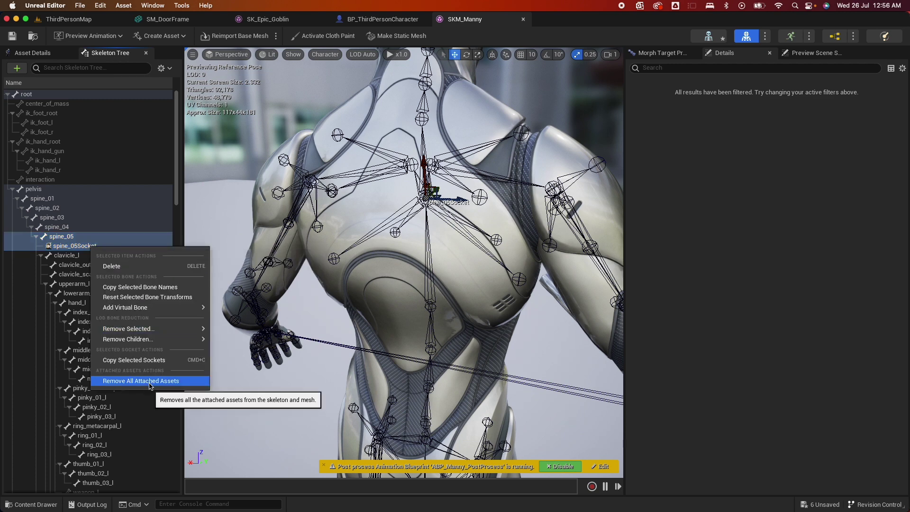
left_click(168, 381)
left_click(68, 237)
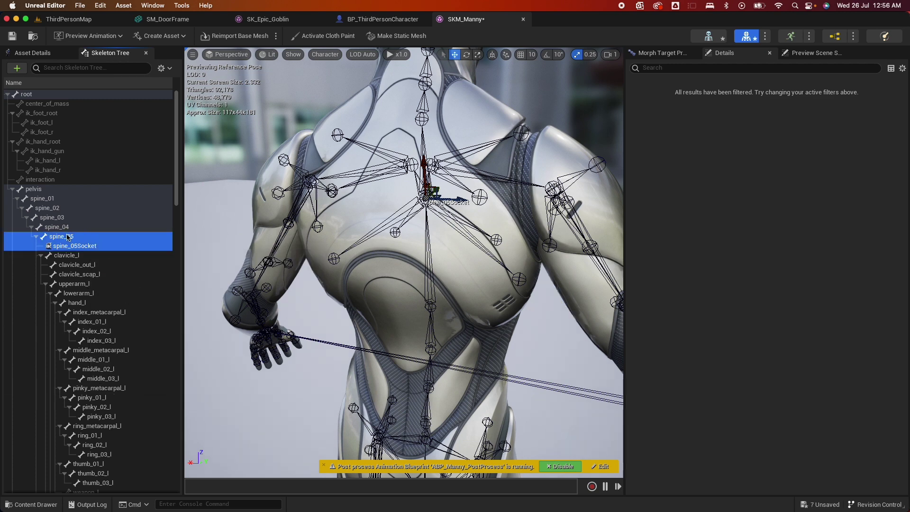
left_click(71, 246)
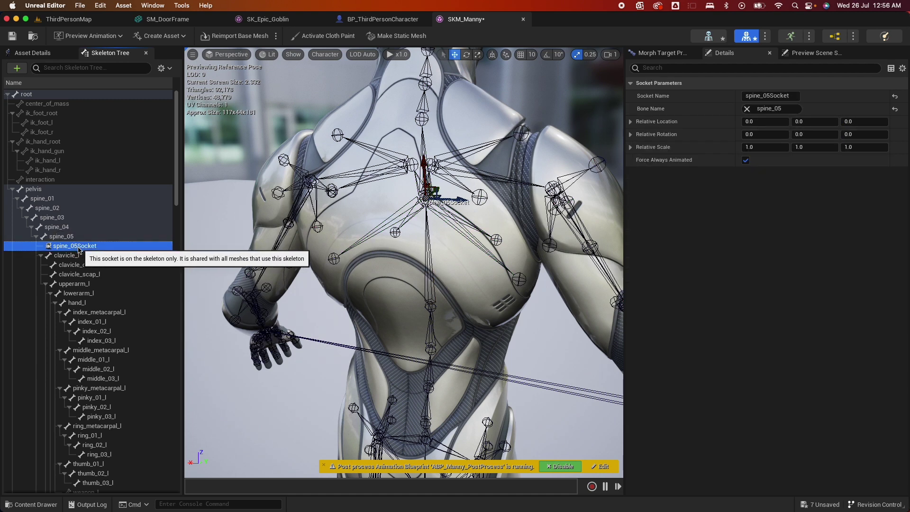
right_click(79, 247)
mouse_move(114, 361)
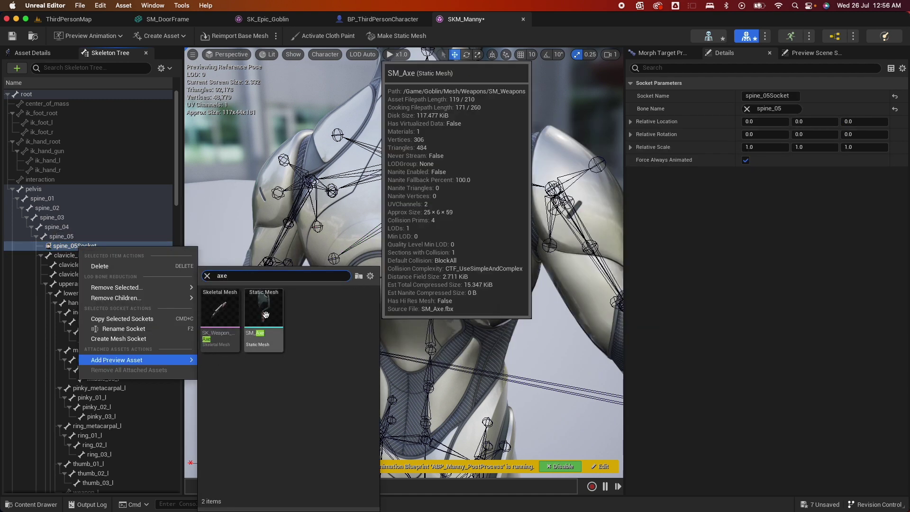
left_click(265, 317)
Step: In the front view, move spine_05Socket out behind the character's back to a relative Y location of about -17.4
right_click_drag(510, 248, 446, 193)
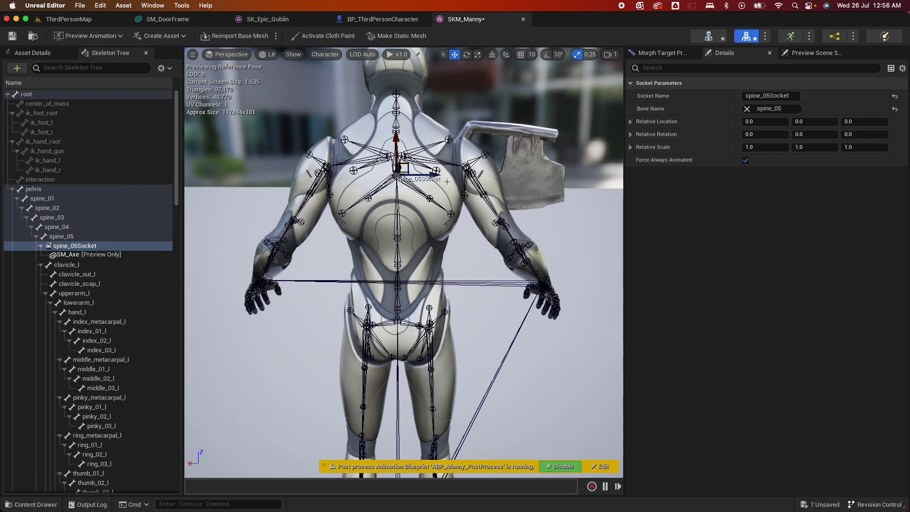
left_click(235, 53)
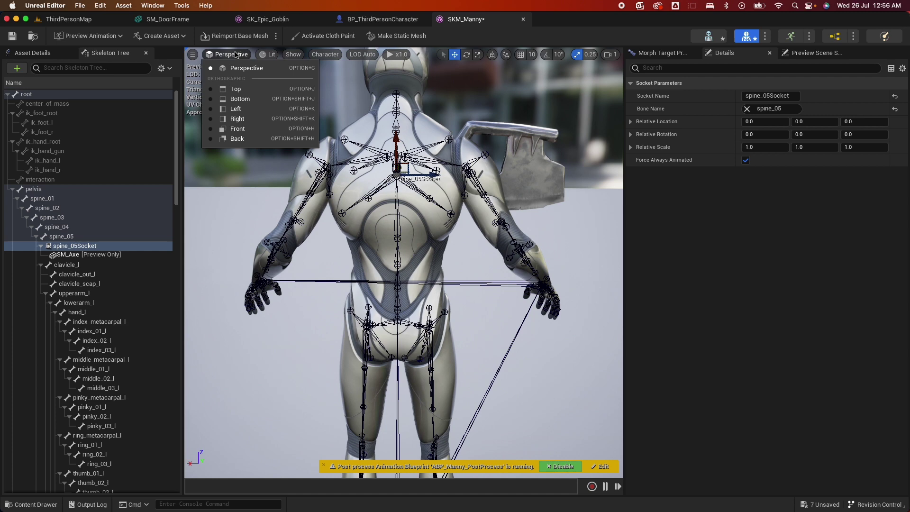
left_click(236, 132)
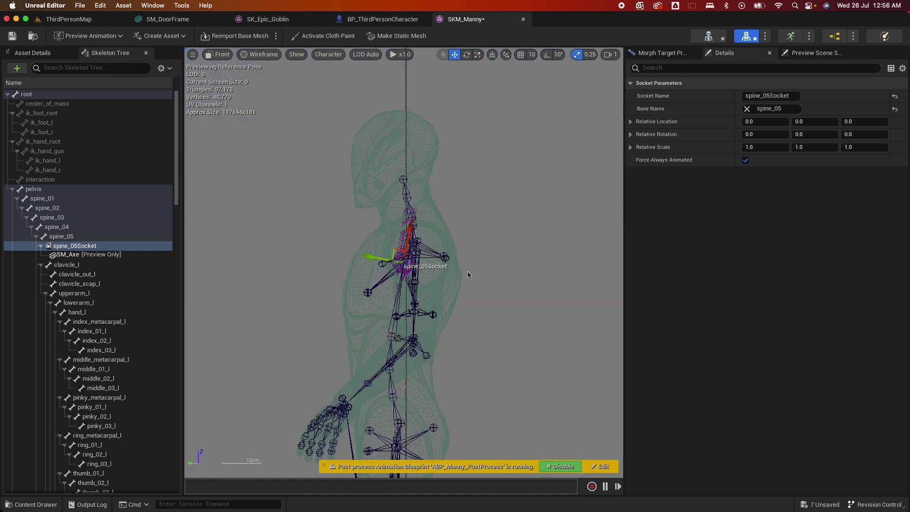
left_click_drag(368, 258, 434, 275)
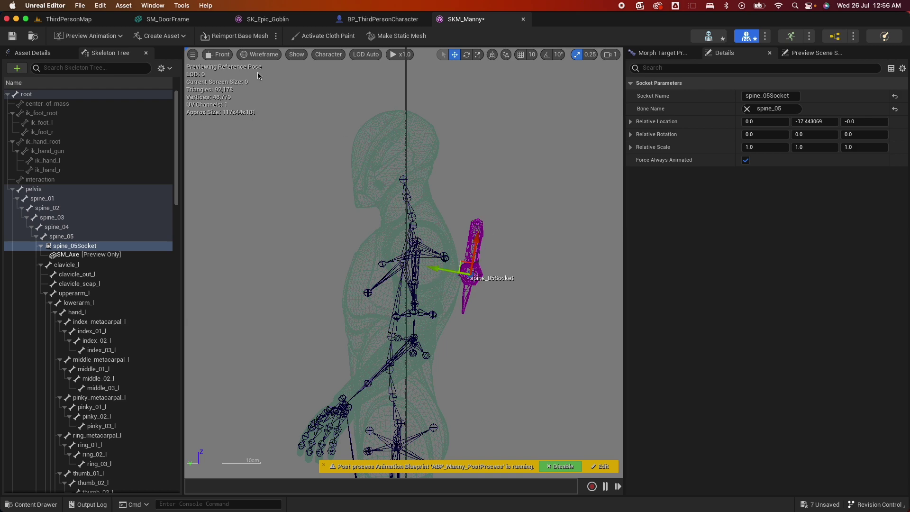
left_click(222, 55)
left_click(232, 67)
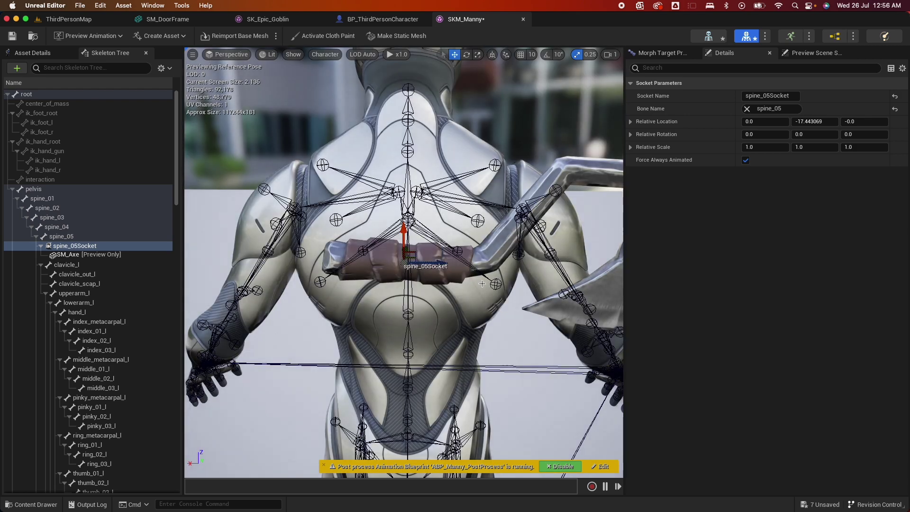
Step: Rotate spine_05Socket about 86.7° so the axe hangs vertically, raise it to a relative X location of about 12.3, and save SKM_Manny
left_click(466, 55)
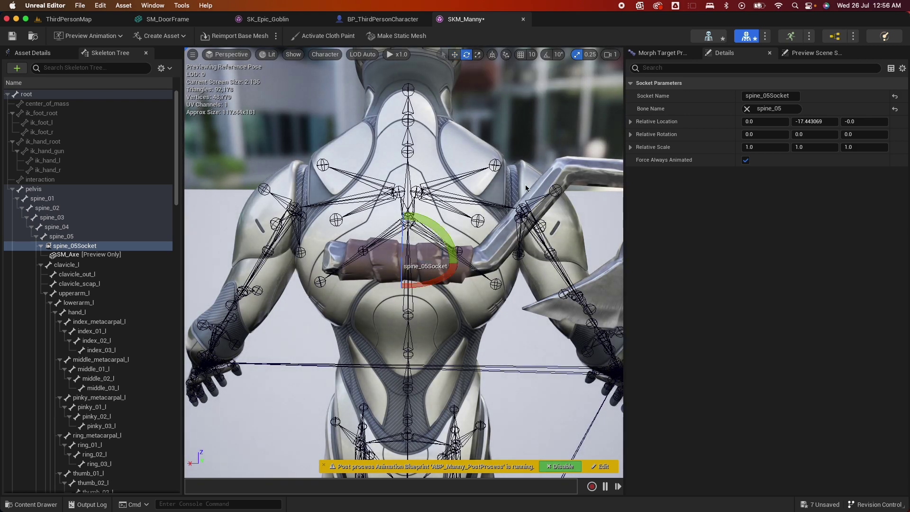
left_click_drag(415, 205, 406, 173)
key("r")
left_click(13, 36)
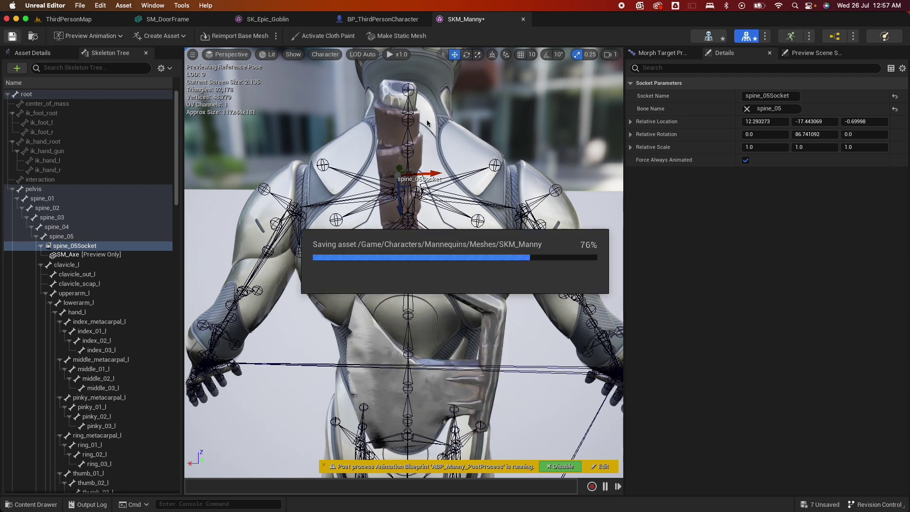
Step: Add an H keyboard event to the BP_ThirdPersonCharacter event graph, in the empty area below the jump input
left_click(383, 19)
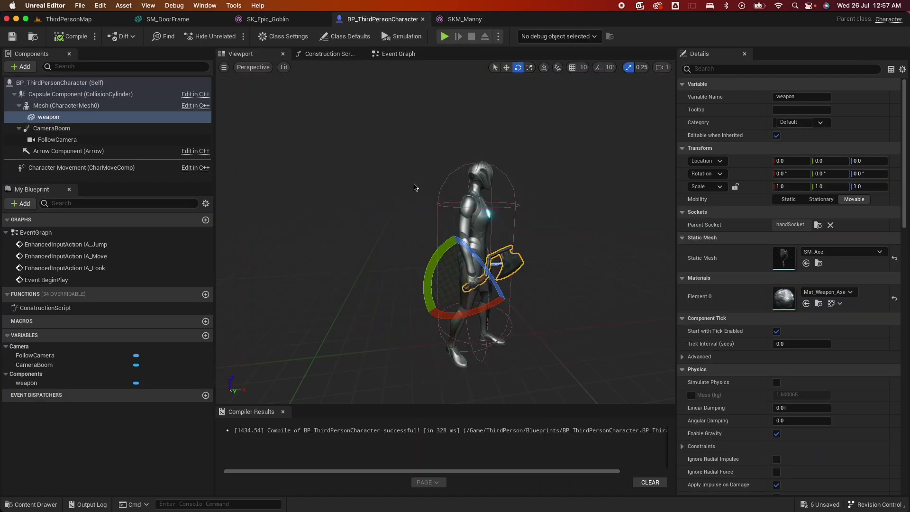
left_click(397, 54)
scroll(449, 250, "down", 10)
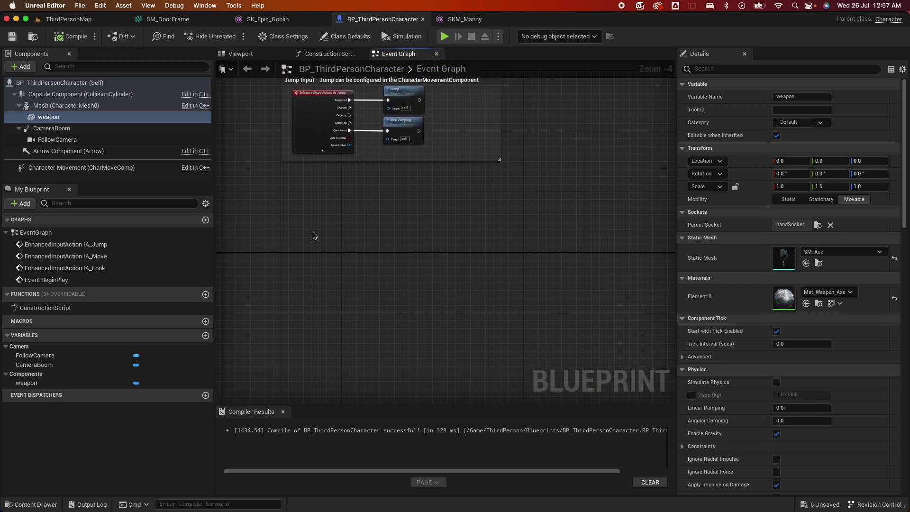
right_click(312, 235)
type("h key")
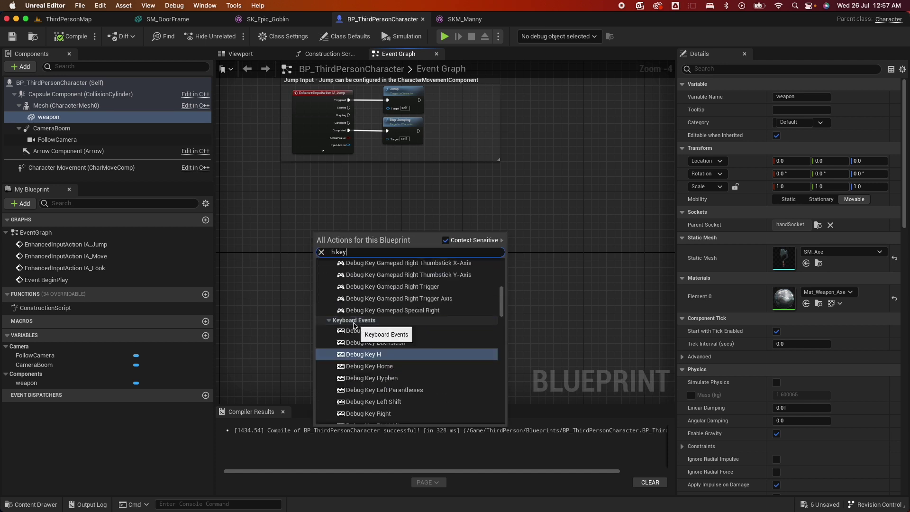
scroll(354, 325, "down", 10)
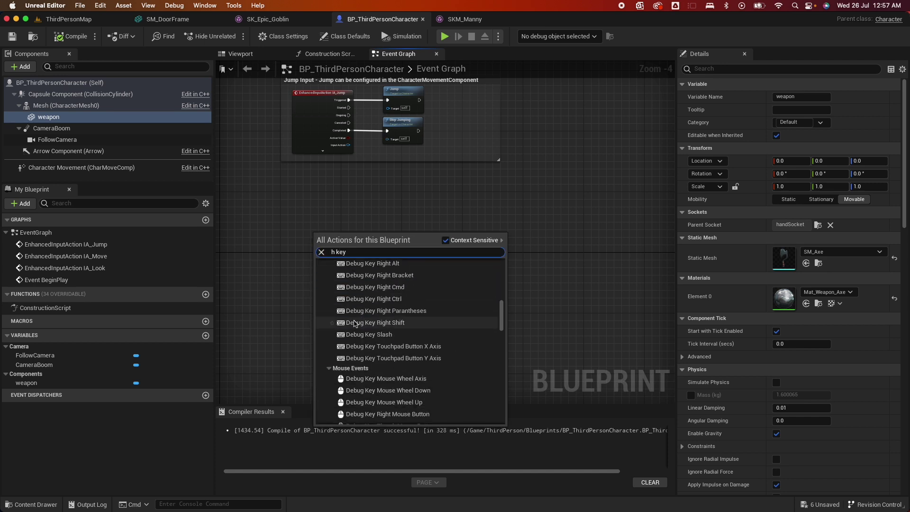
scroll(355, 324, "down", 5)
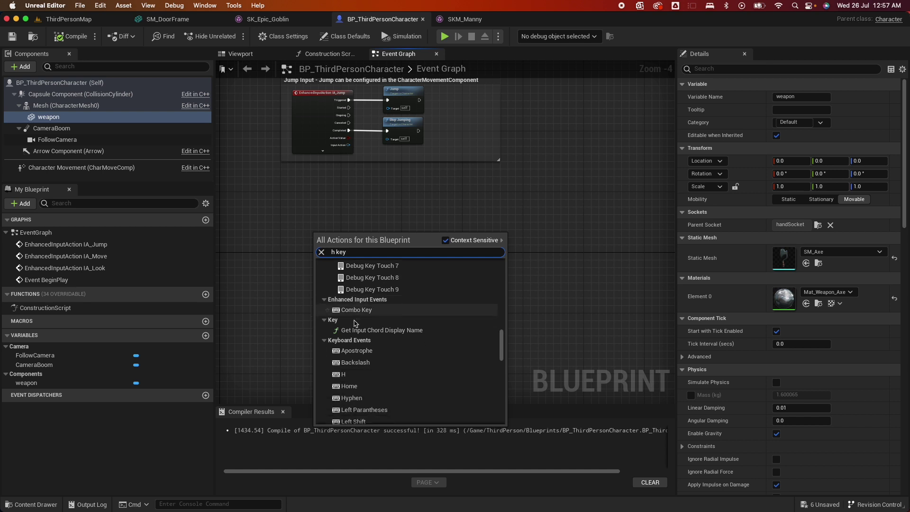
left_click(344, 325)
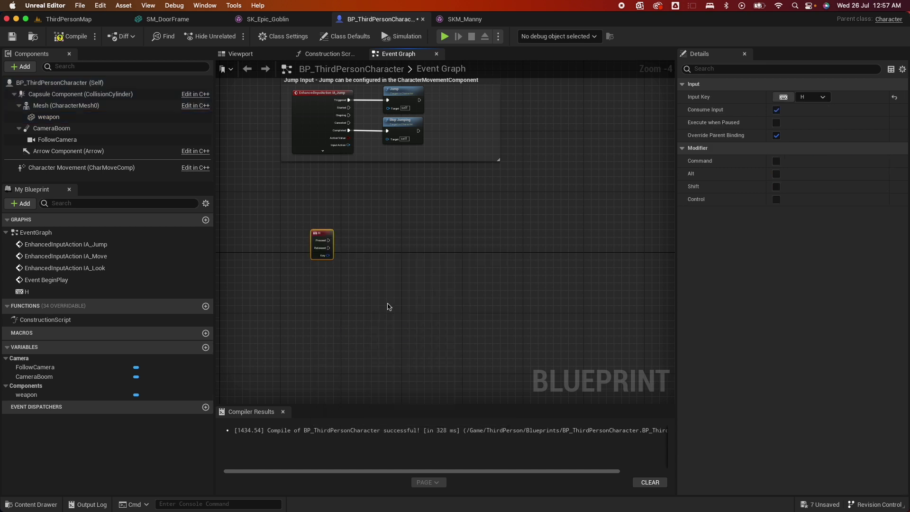
Step: Add a Flip Flop node driven by the H event's Pressed output and align it beside the event
scroll(388, 306, "up", 2)
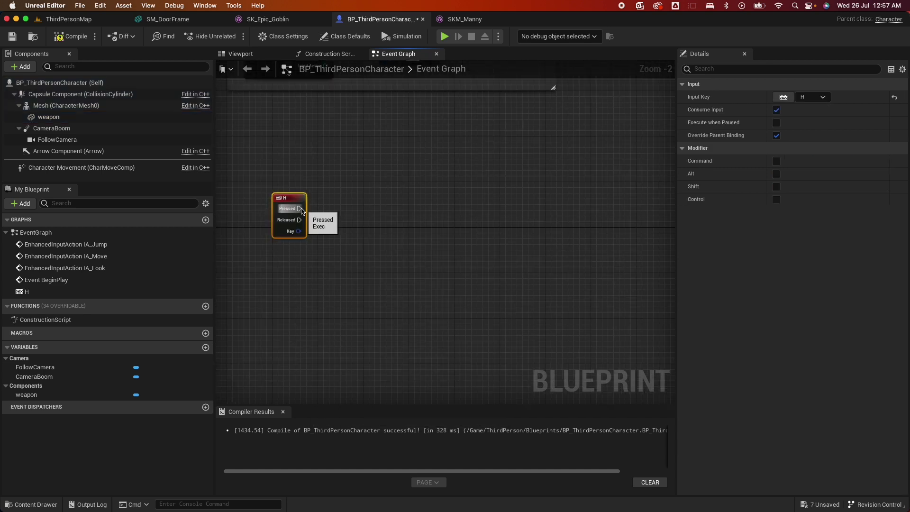
left_click_drag(292, 195, 357, 199)
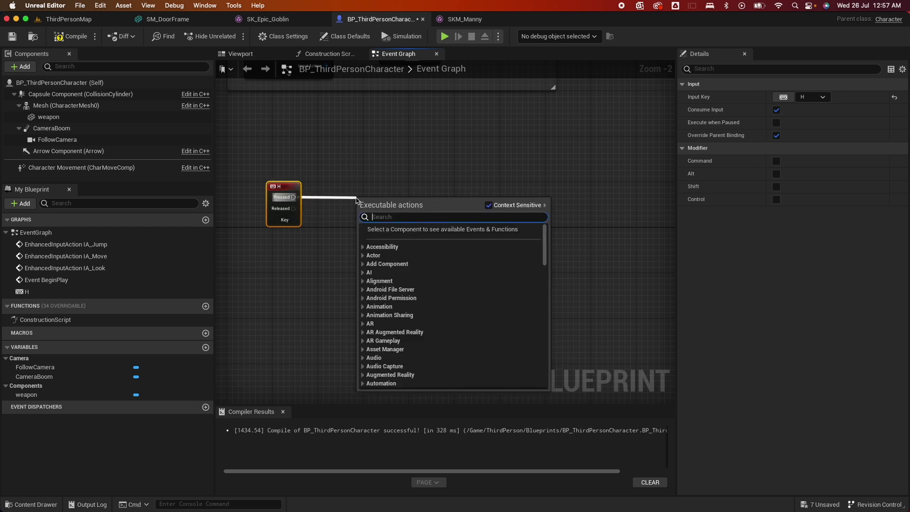
type("flip")
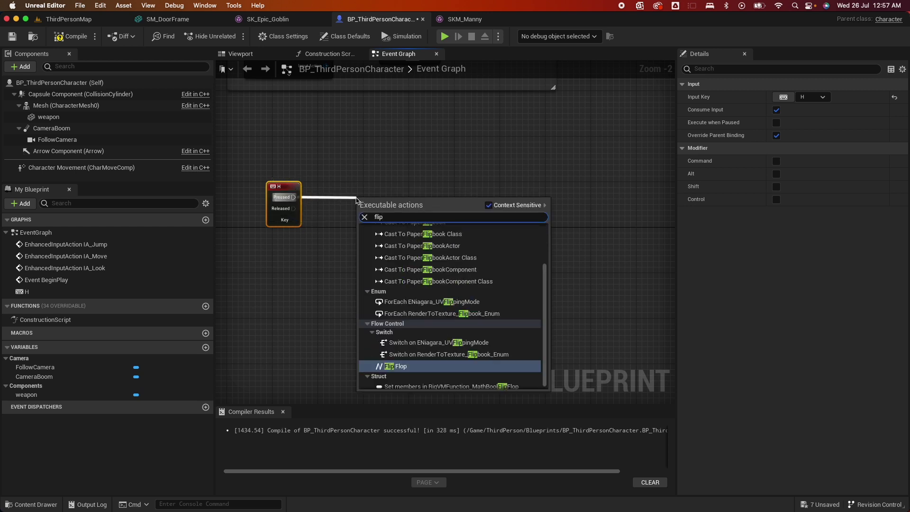
left_click(393, 366)
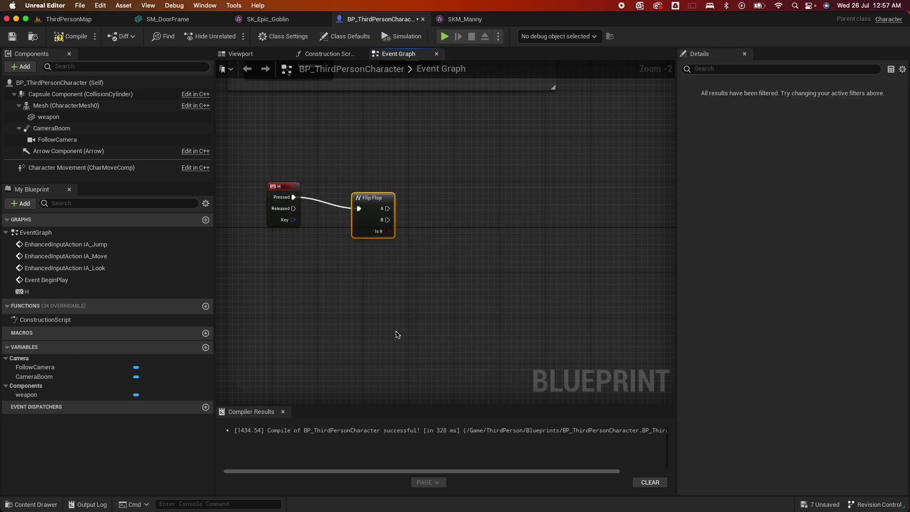
left_click_drag(378, 196, 372, 184)
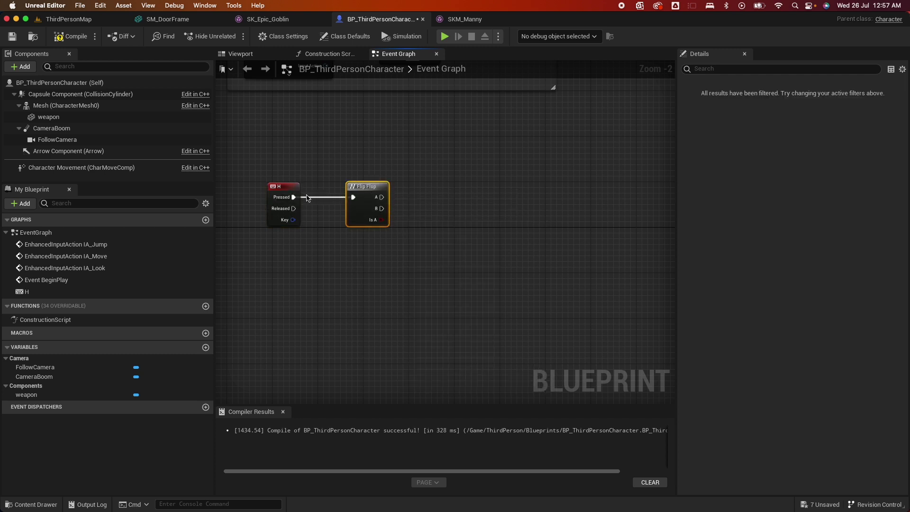
Step: Add an Attach Component To Component (Mesh) node from Flip Flop output A and arrange it clear of its Mesh node
left_click_drag(381, 197, 438, 202)
type("attac")
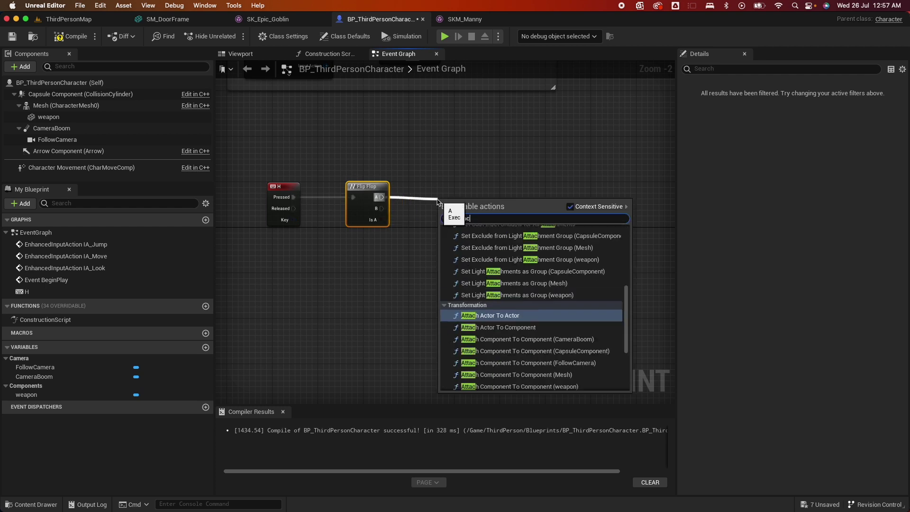
type("h comp")
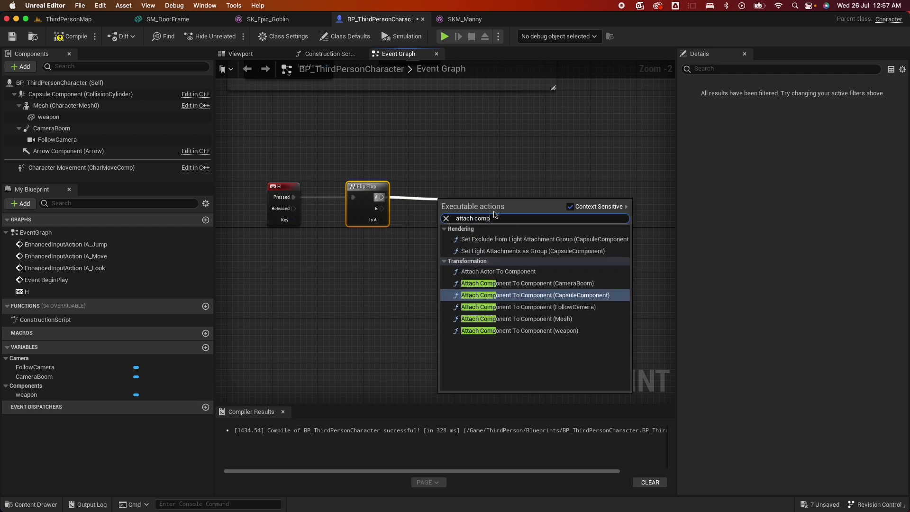
left_click(549, 322)
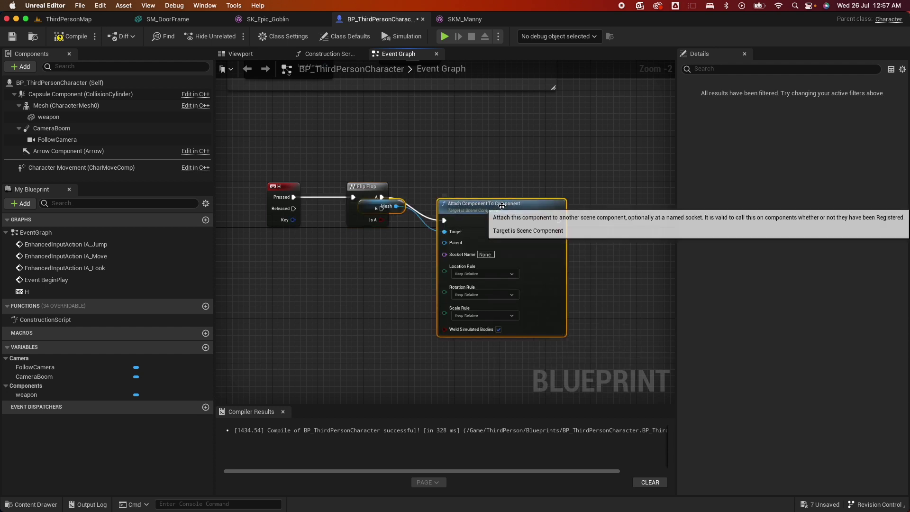
left_click_drag(502, 206, 514, 189)
left_click(409, 166)
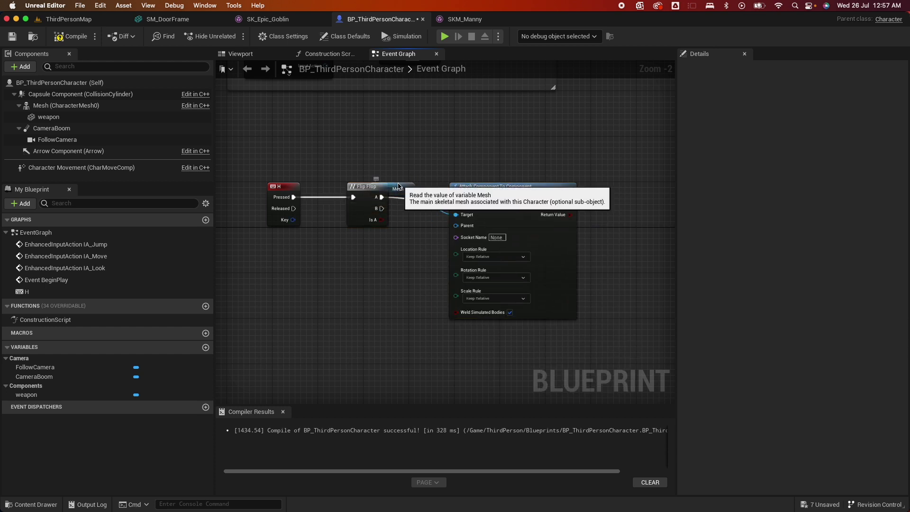
left_click_drag(398, 187, 399, 256)
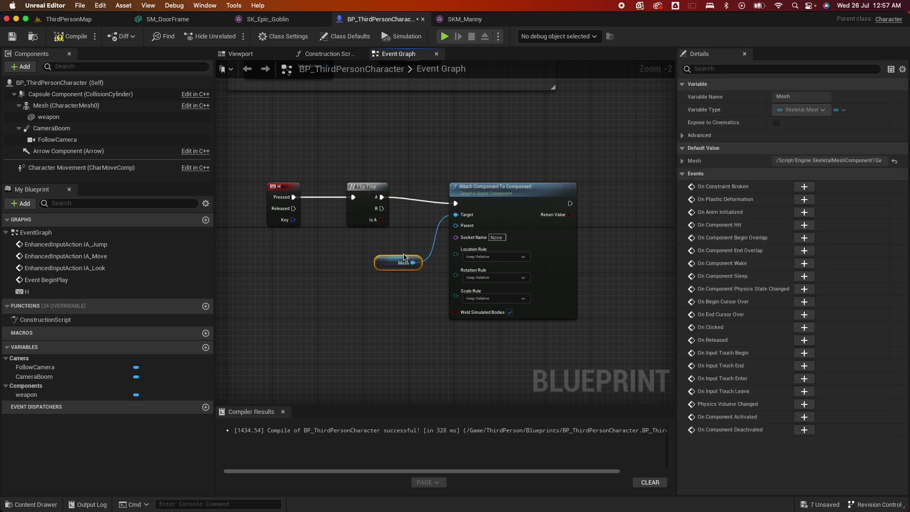
Step: Replace Mesh with the weapon component as the attach node's Target and connect Mesh to its Parent input
left_click(458, 216, "alt")
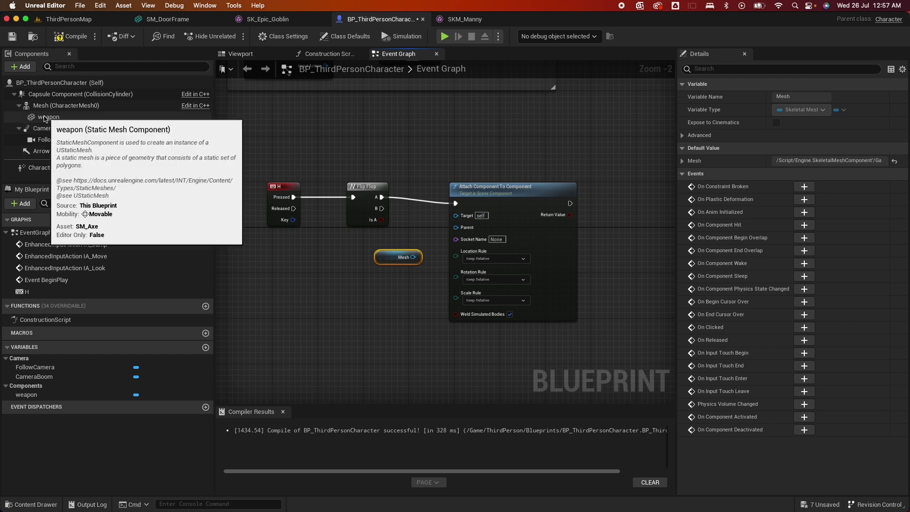
left_click_drag(48, 117, 457, 217)
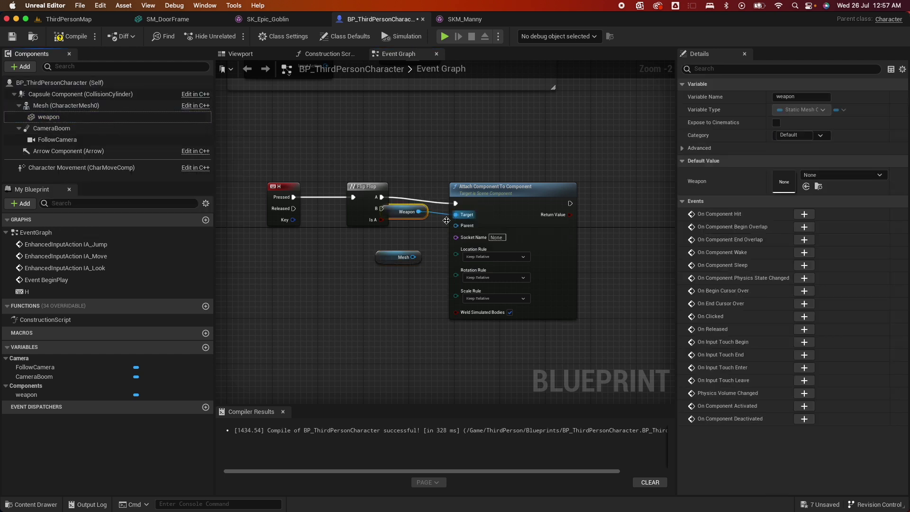
left_click_drag(406, 207, 409, 225)
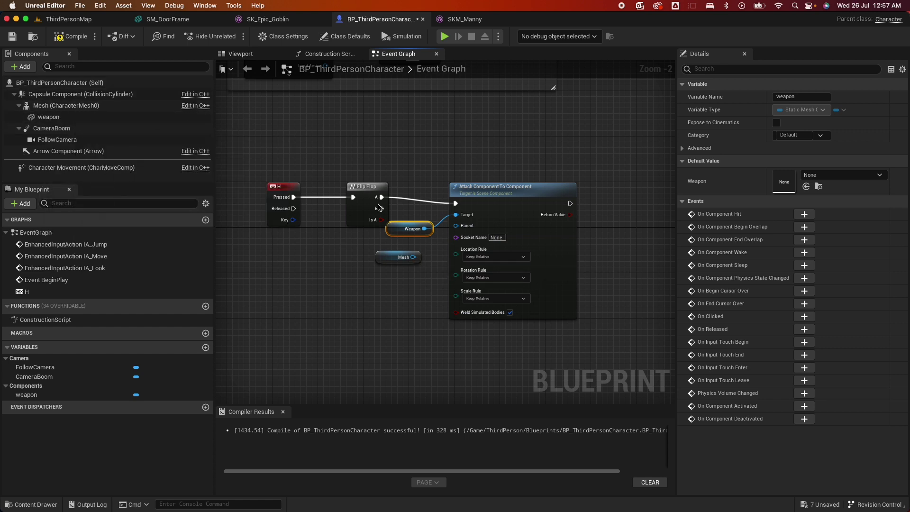
left_click_drag(414, 257, 458, 227)
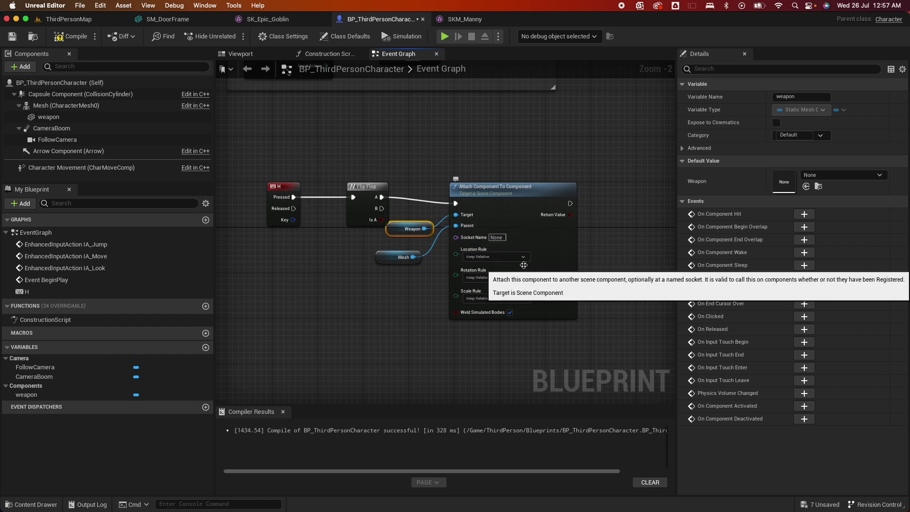
Step: Set the Attach Component To Component node's Socket Name to handSocket
left_click(498, 239)
type("handSocket")
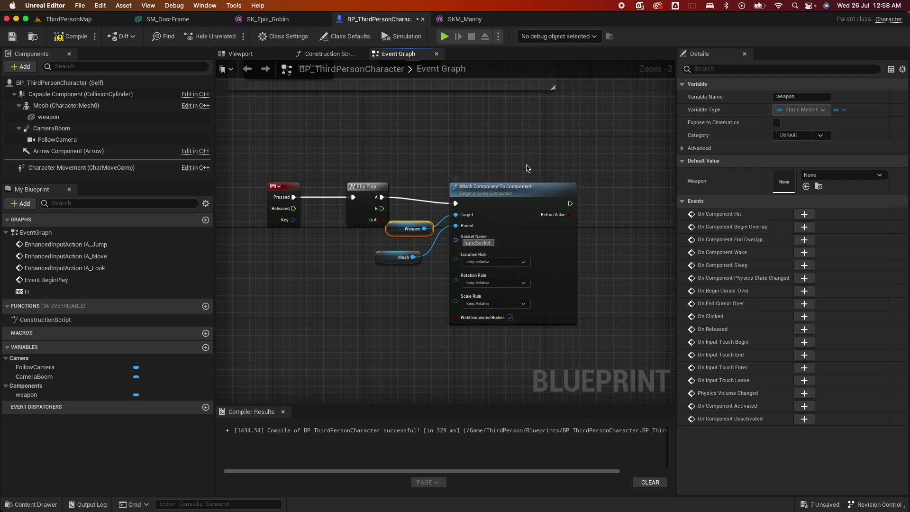
left_click(529, 169)
Step: Set the attach node's Location Rule, Rotation Rule and Scale Rule to Snap to Target
left_click(494, 262)
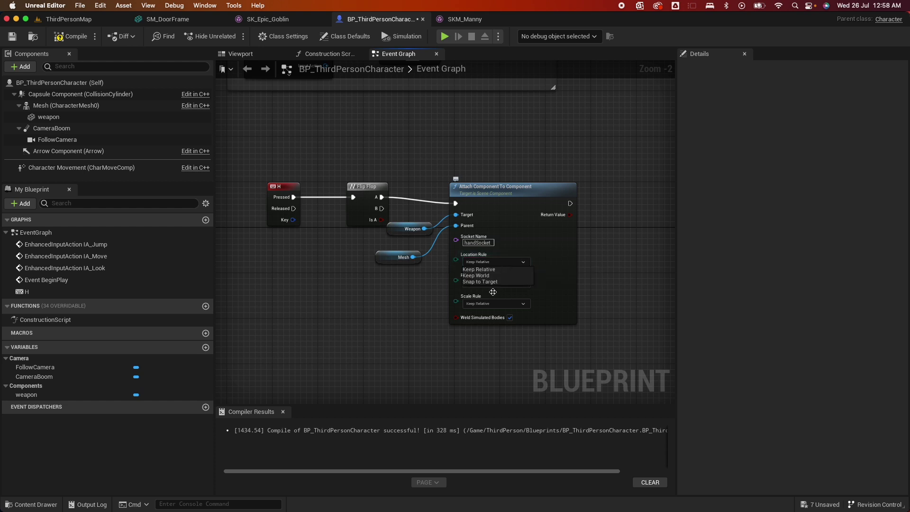
left_click(491, 282)
left_click(508, 283)
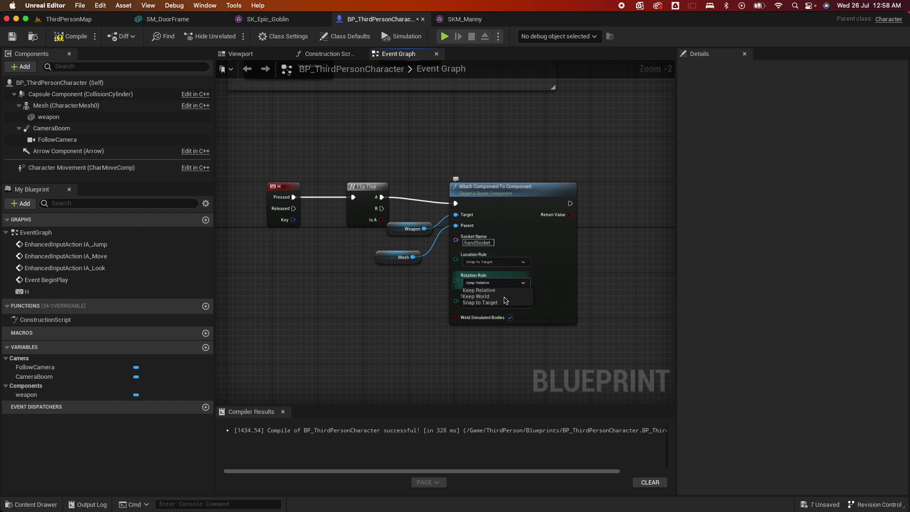
left_click(498, 304)
left_click(495, 303)
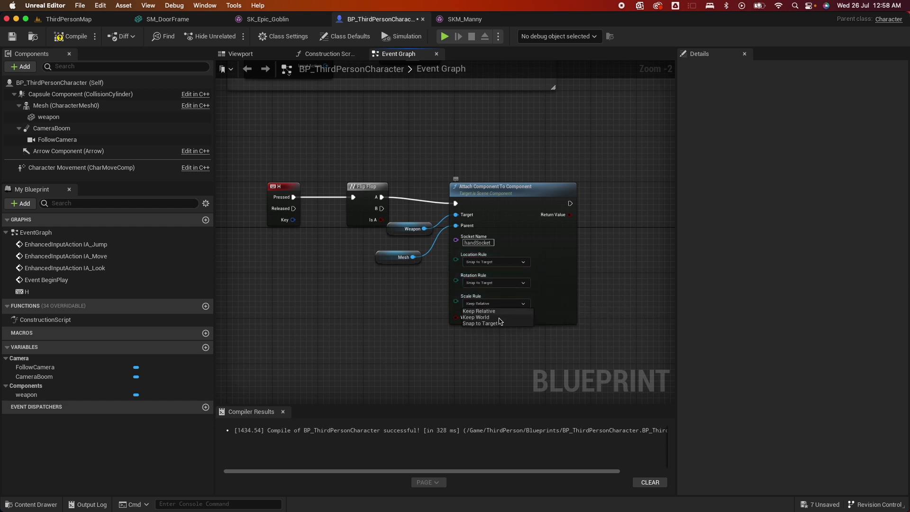
left_click(497, 323)
Step: Space the attach node and its Weapon and Mesh nodes farther away from the Flip Flop node
left_click_drag(479, 186, 524, 164)
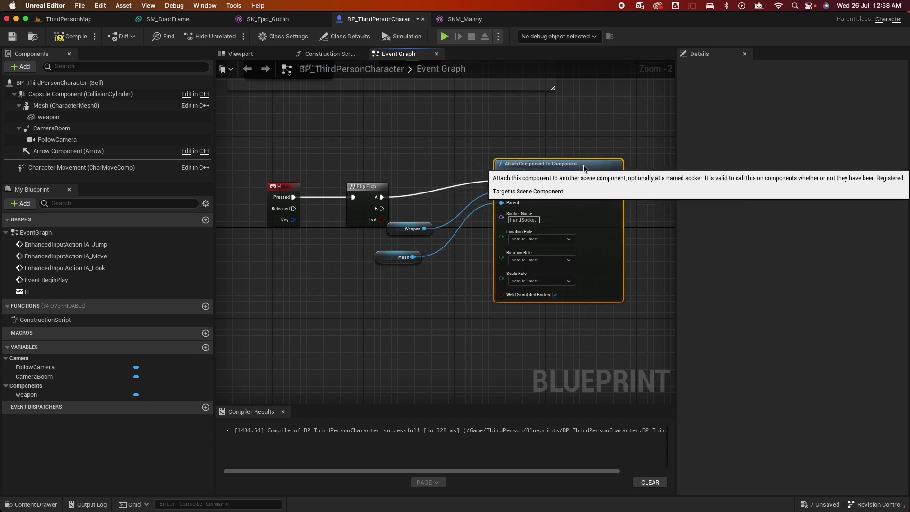
left_click_drag(414, 218, 408, 271)
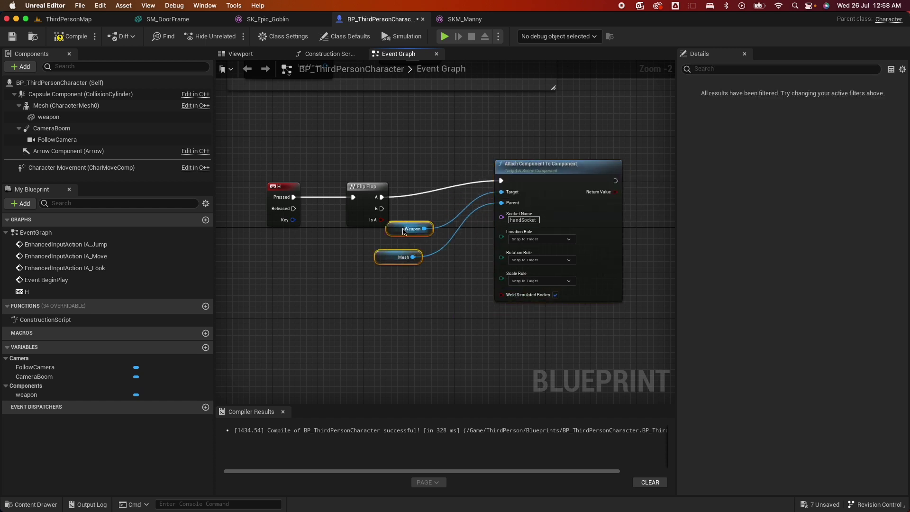
left_click_drag(411, 229, 440, 229)
Step: Duplicate the attach node with its Weapon and Mesh nodes below the original and connect Flip Flop output B to the copy
left_click_drag(445, 148, 563, 330)
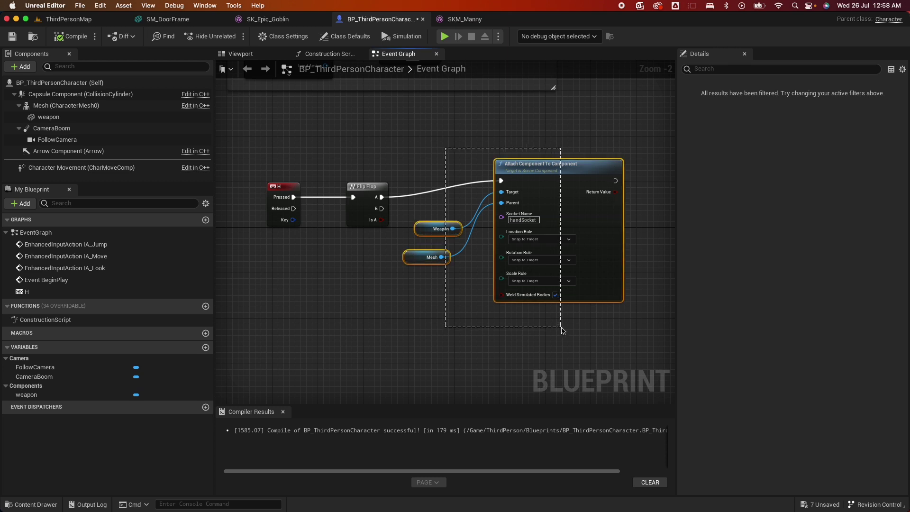
key("super+c")
key("super+v")
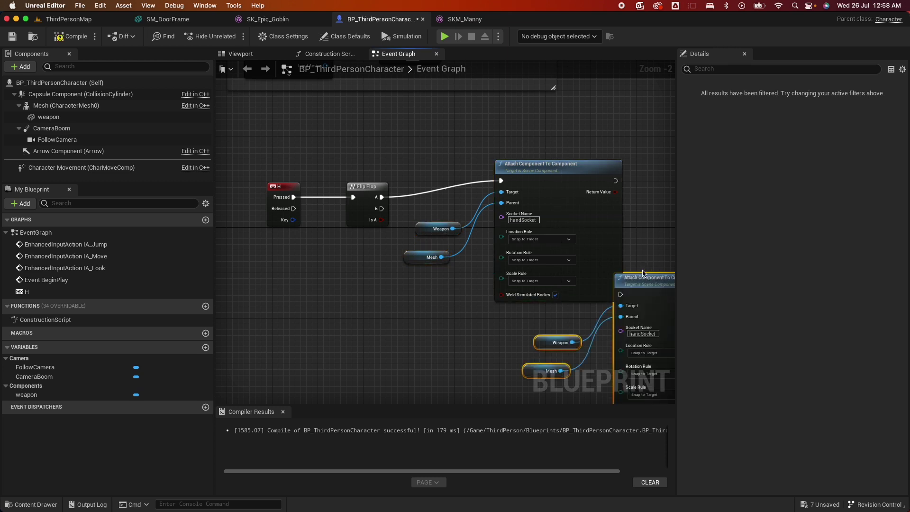
left_click_drag(642, 272, 495, 307)
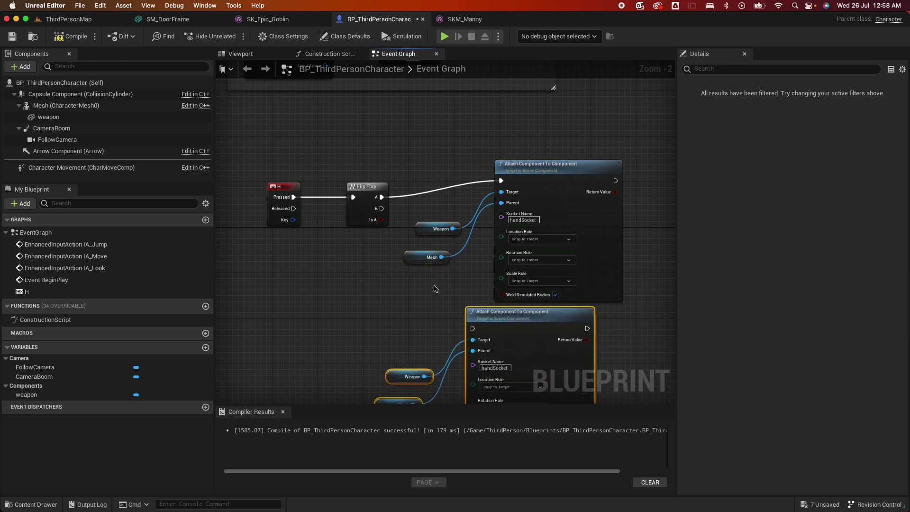
left_click_drag(382, 208, 471, 332)
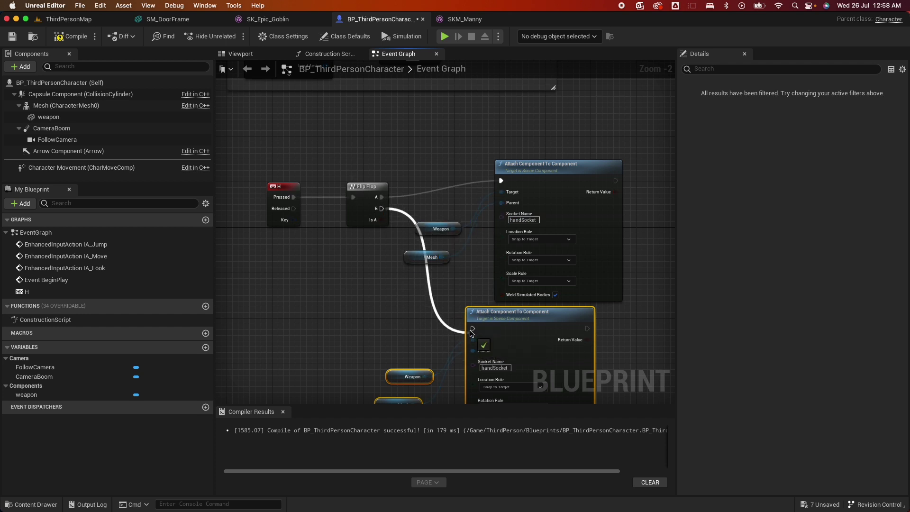
right_click_drag(392, 342, 393, 281)
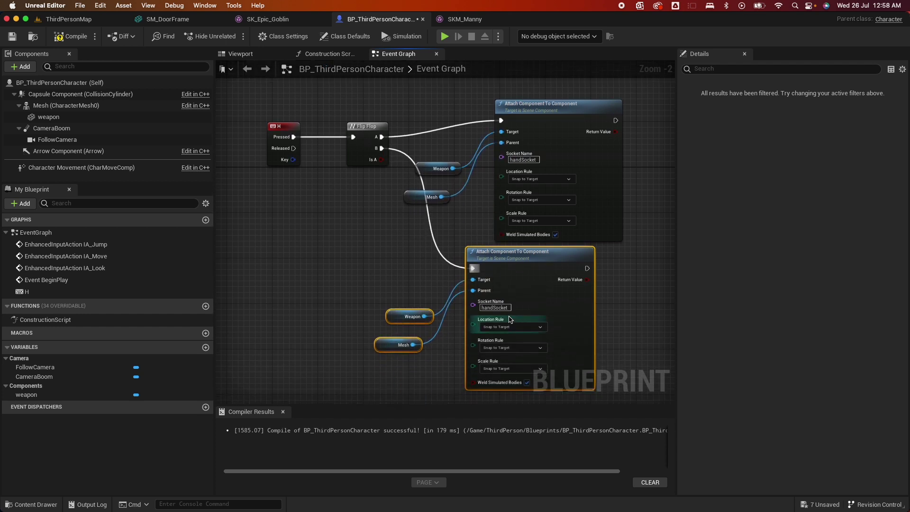
Step: Copy the back socket's name from SKM_Manny and set the duplicated attach node's Socket Name to spine_05Socket
left_click(467, 19)
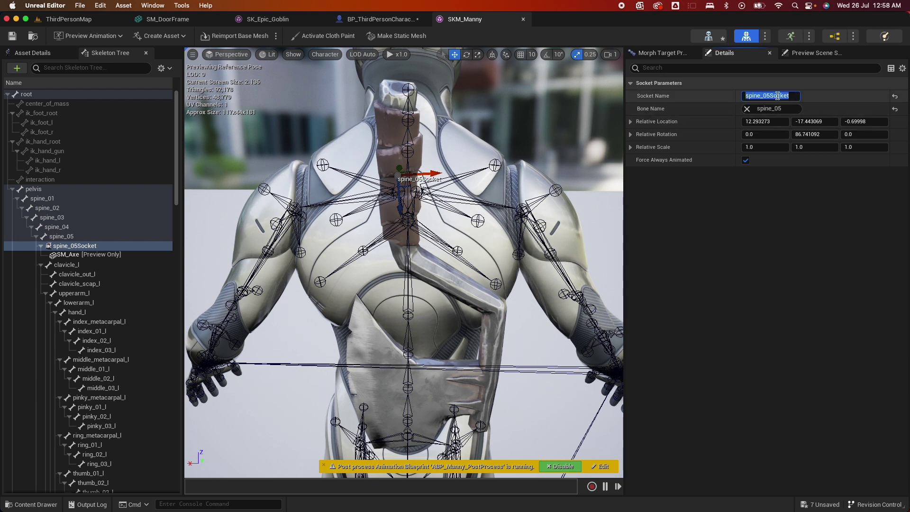
left_click(381, 19)
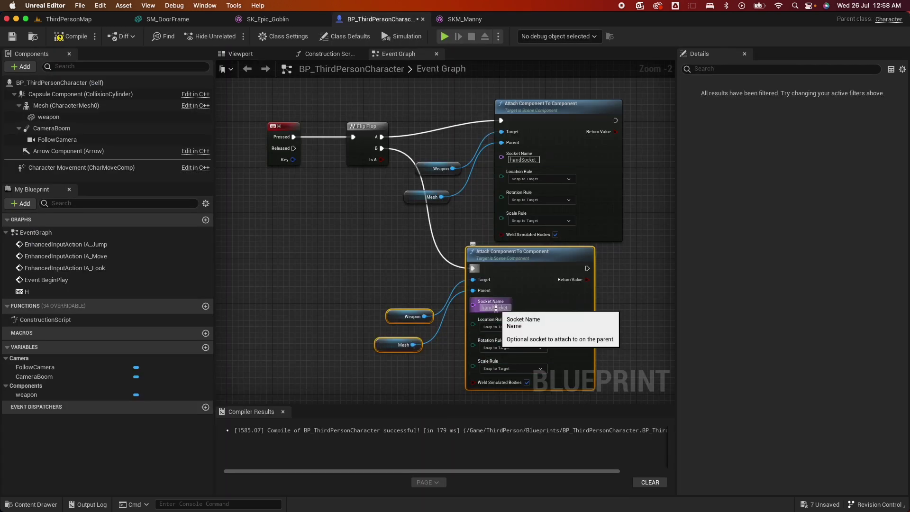
key("super+v")
key("Return")
left_click(340, 263)
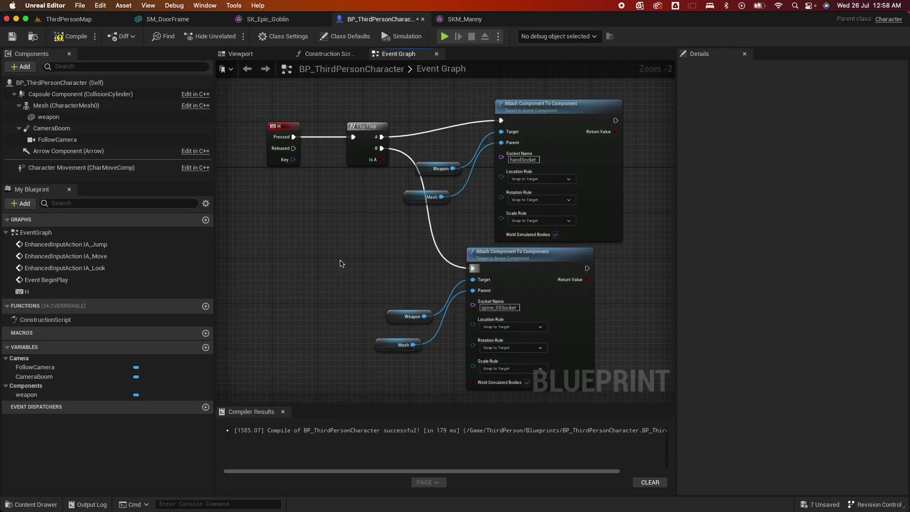
Step: Compile and save BP_ThirdPersonCharacter and start playing the ThirdPersonMap level in the viewport
left_click(69, 36)
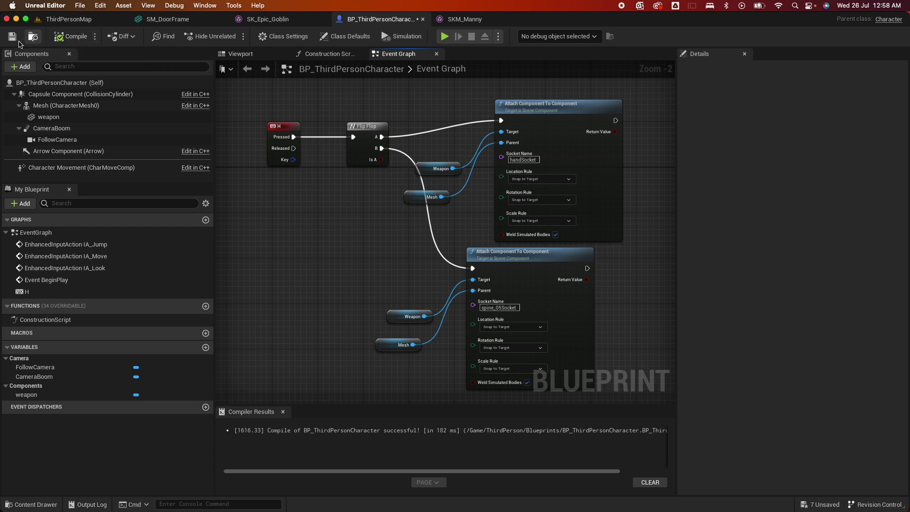
left_click(85, 20)
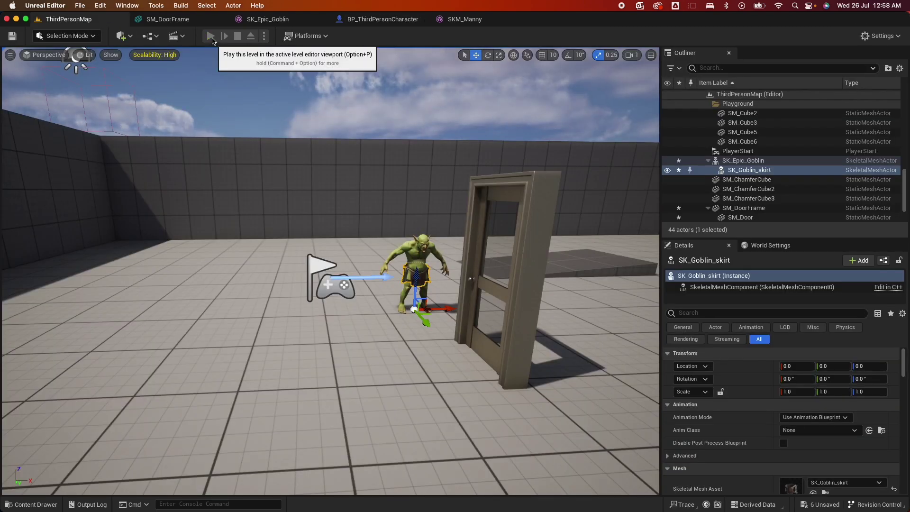
left_click(210, 36)
left_click(344, 249)
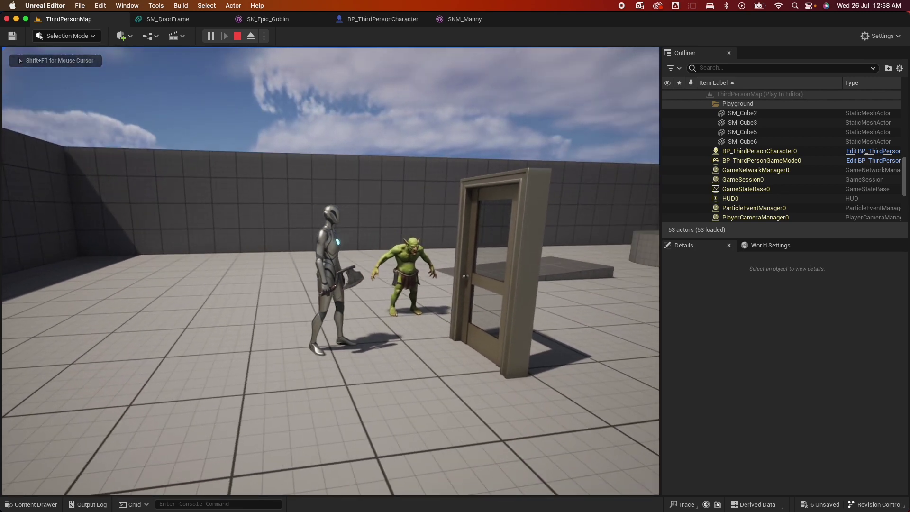
Step: Test toggling the axe between the character's hand and back while viewing it from different angles, and end the play session
key("e")
key("e")
key("e")
key("e")
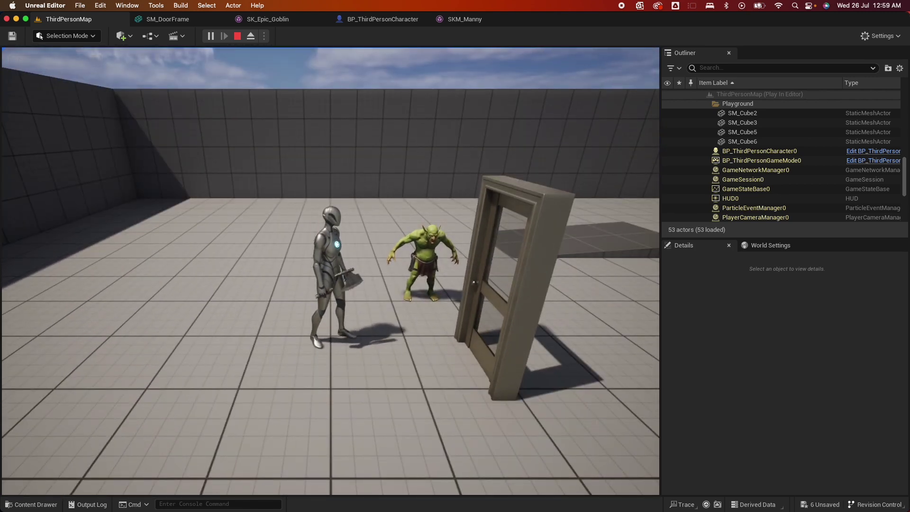
key("e")
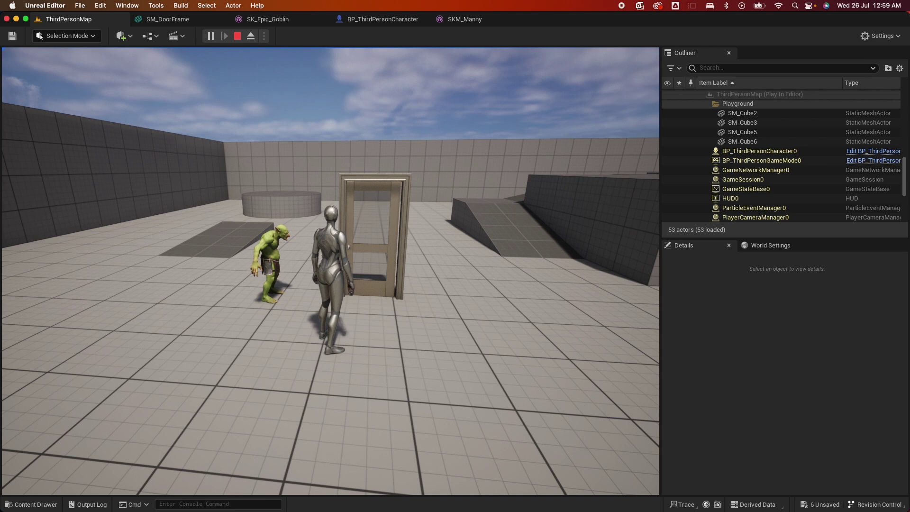
key("e")
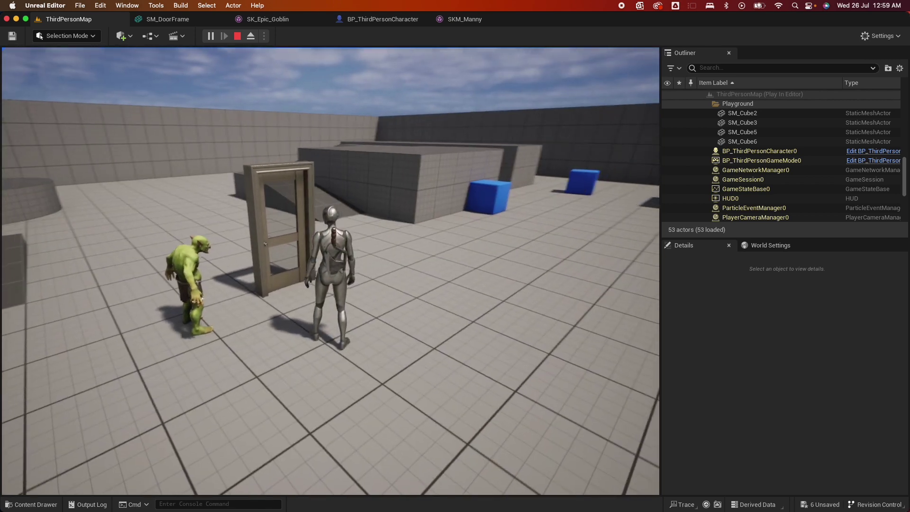
key("e")
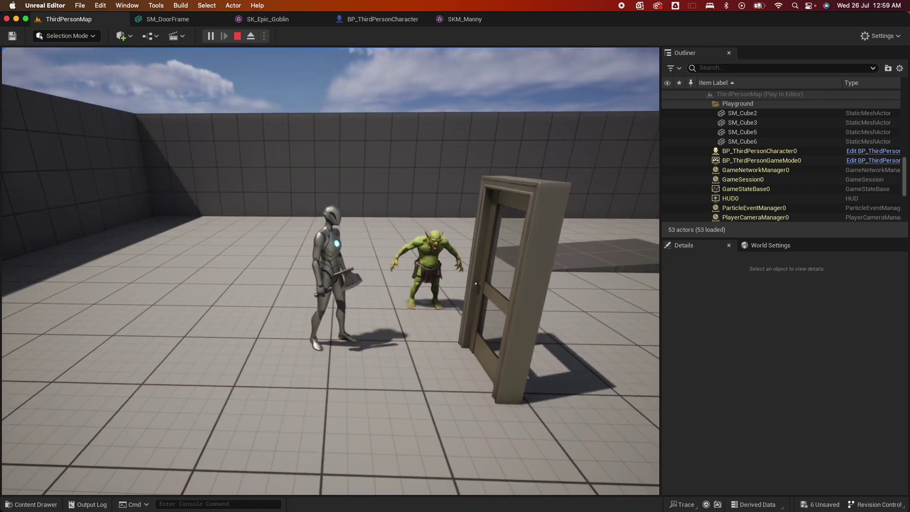
key("Escape")
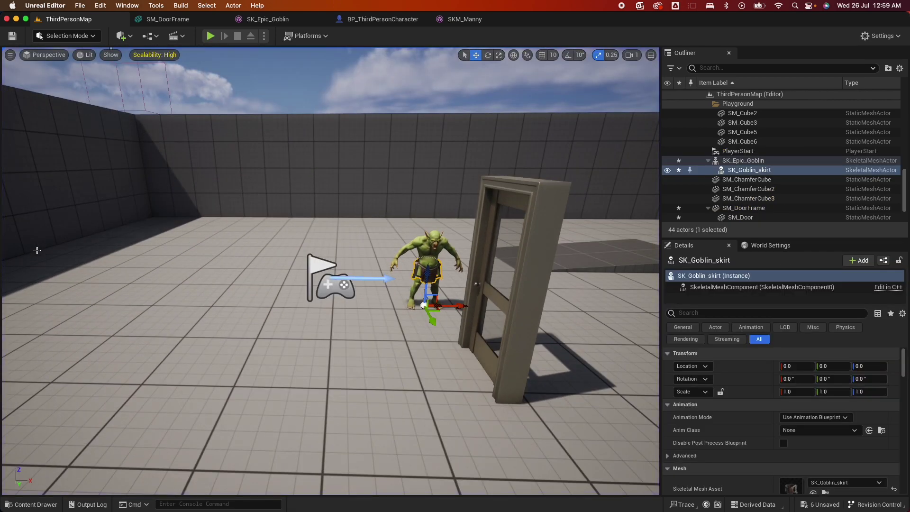